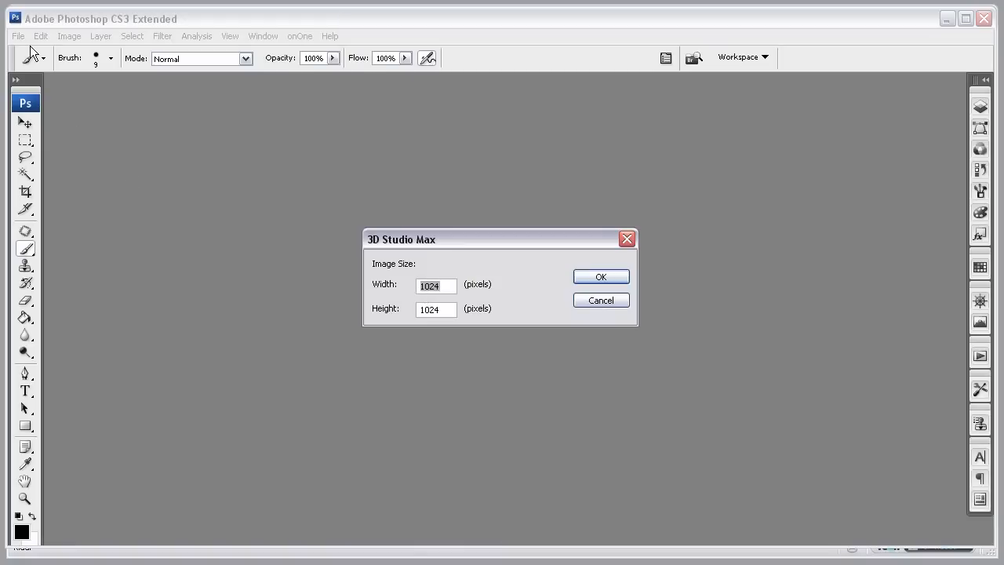
# - Import the 3D car model at an image size of 1024 × 1024 pixels and rotate it to show its rear
pyautogui.press('Return')
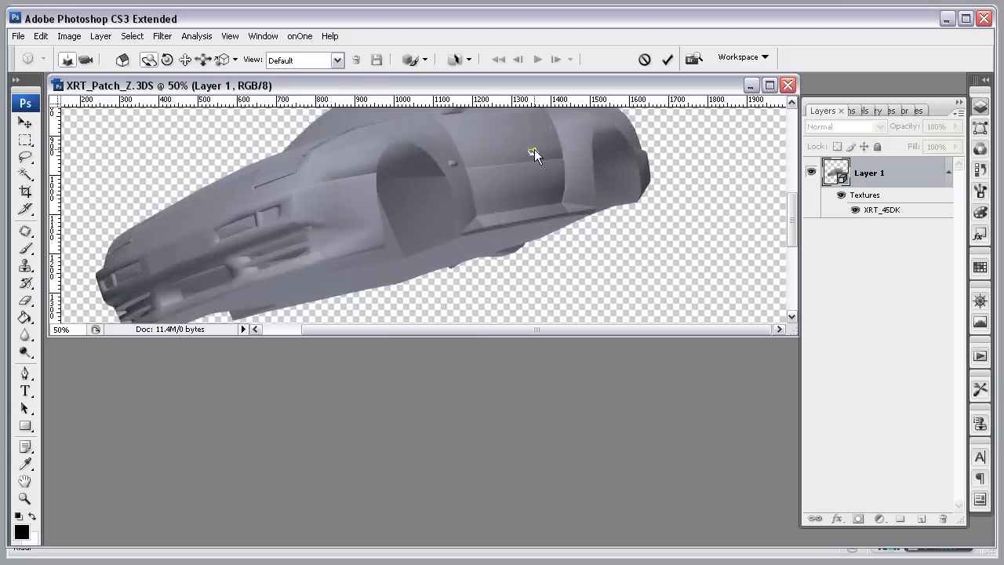
pyautogui.moveTo(534, 150)
pyautogui.mouseDown()
pyautogui.moveTo(688, 224)
pyautogui.moveTo(634, 182)
pyautogui.moveTo(596, 173)
pyautogui.mouseUp()
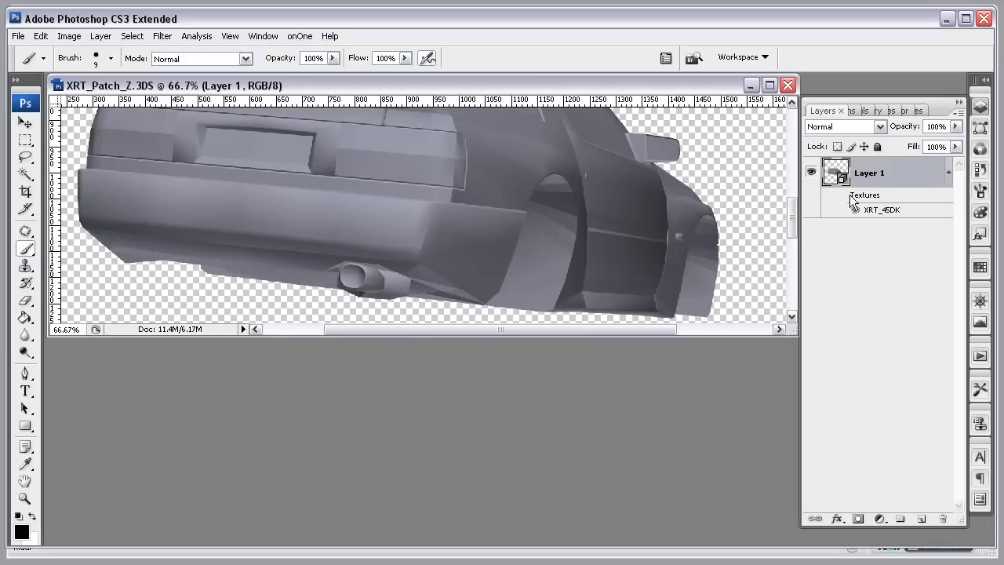
# - Open the car's XRT_45DK texture, brush a black "Oi!" on it as a test, and inspect the result on the 3D model
pyautogui.doubleClick(870, 206)
pyautogui.moveTo(527, 372); pyautogui.dragTo(499, 322)
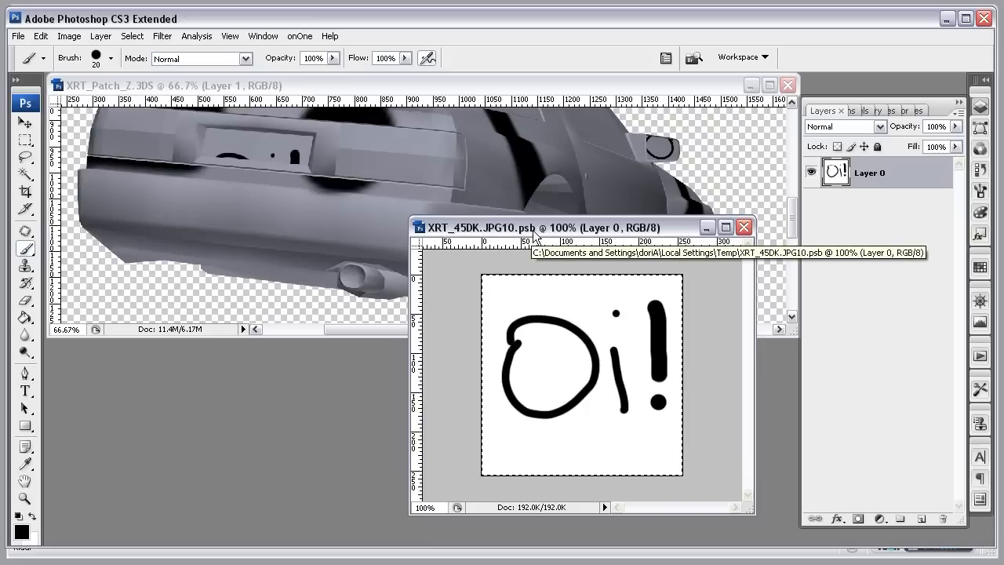
pyautogui.click(520, 131)
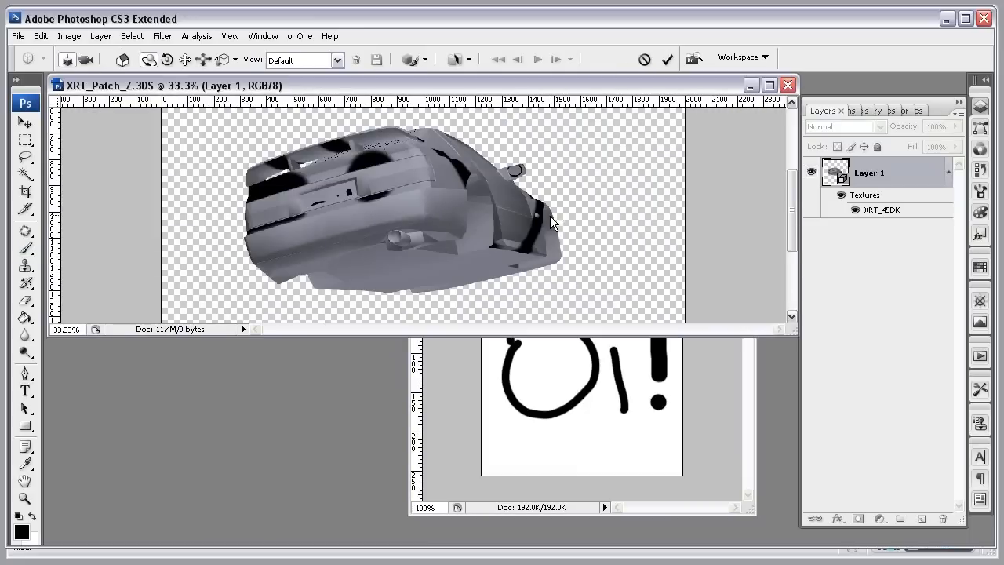
pyautogui.press('Return')
# - Save the 3D model document as XRT_Skin_01_3D.psd in the Tutorial_01 Basics folder
pyautogui.click(628, 362)
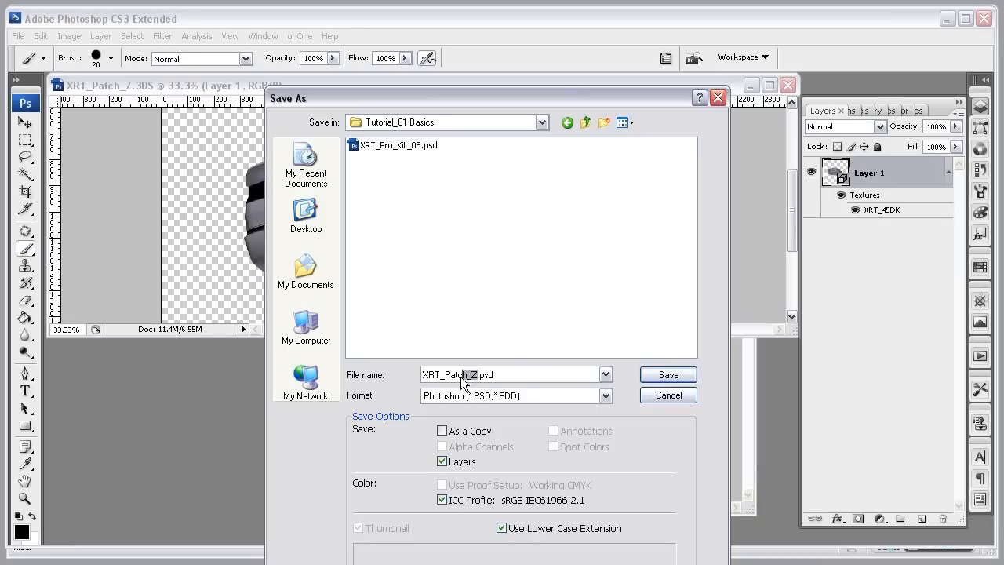
pyautogui.hotkey('shift', 'Left')
pyautogui.hotkey('shift', 'Left')
pyautogui.hotkey('shift', 'Left')
pyautogui.write('Skin_01_3D.psd')
pyautogui.press('BackSpace')
pyautogui.write('D')
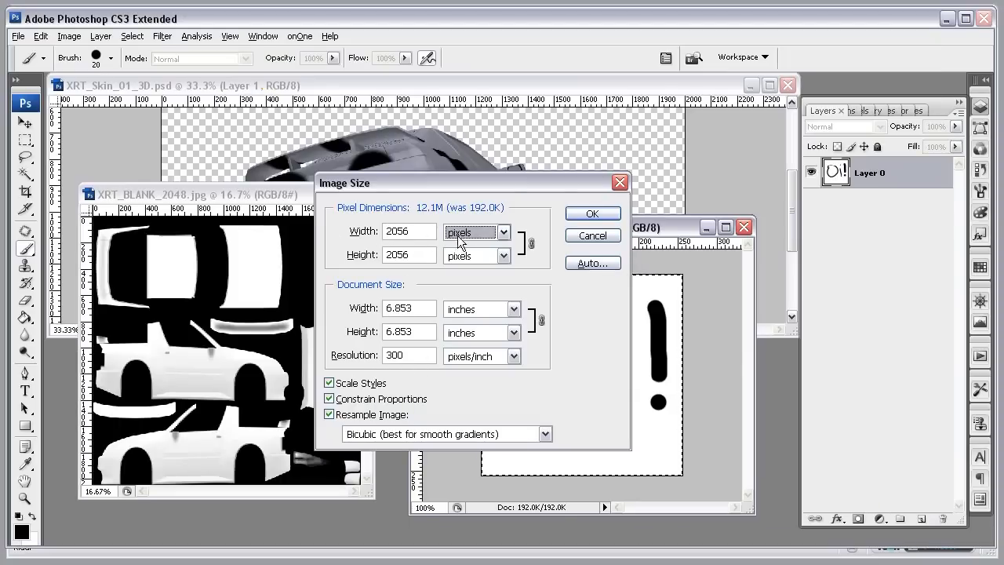
# - Resize the texture image to 2056 × 2056 pixels and bring in the XRT_BLANK_2048.jpg template as a new layer
pyautogui.click(593, 213)
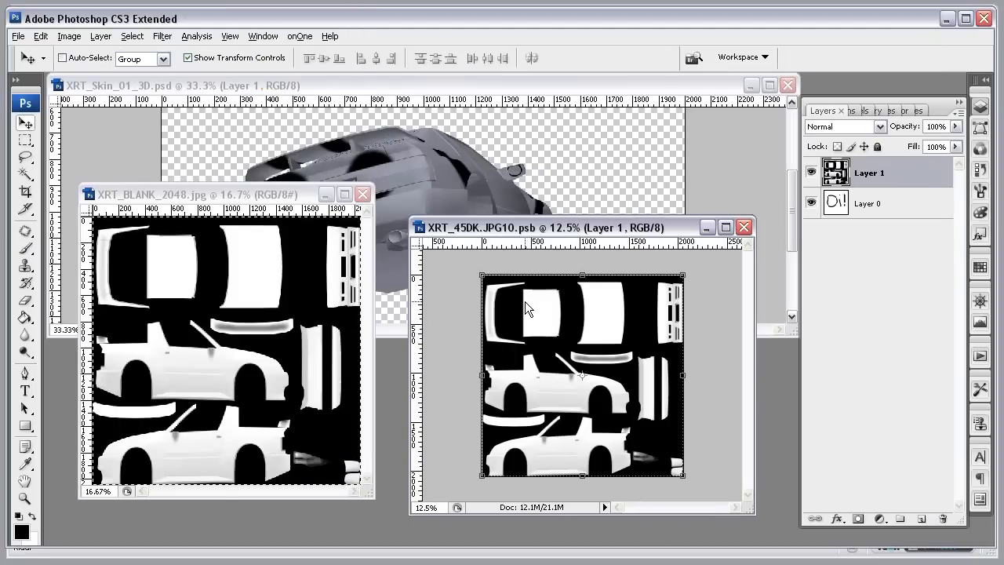
pyautogui.hotkey('ctrl', 'z')
pyautogui.click(336, 194)
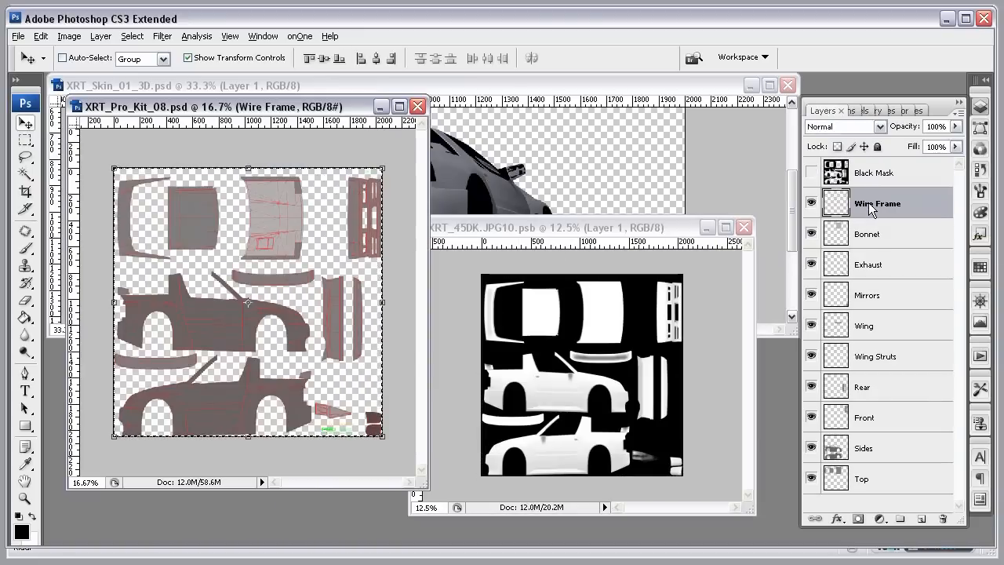
# - Copy the Wire Frame layer from XRT_Pro_Kit_08.psd into the texture as a new top layer and close the kit file
pyautogui.hotkey('ctrl', 'alt', 'i')
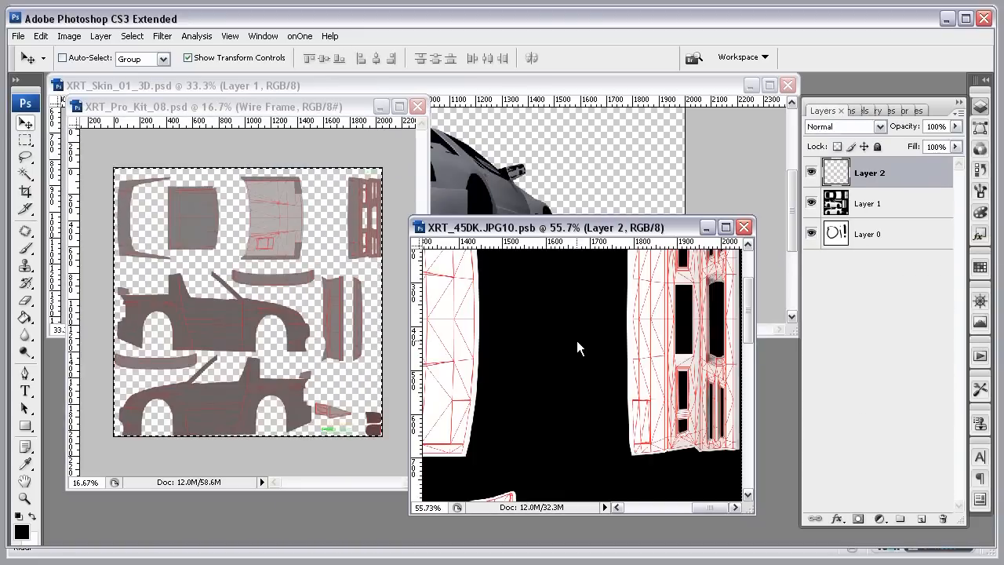
pyautogui.hotkey('ctrl', '-')
pyautogui.hotkey('ctrl', '-')
pyautogui.click(417, 106)
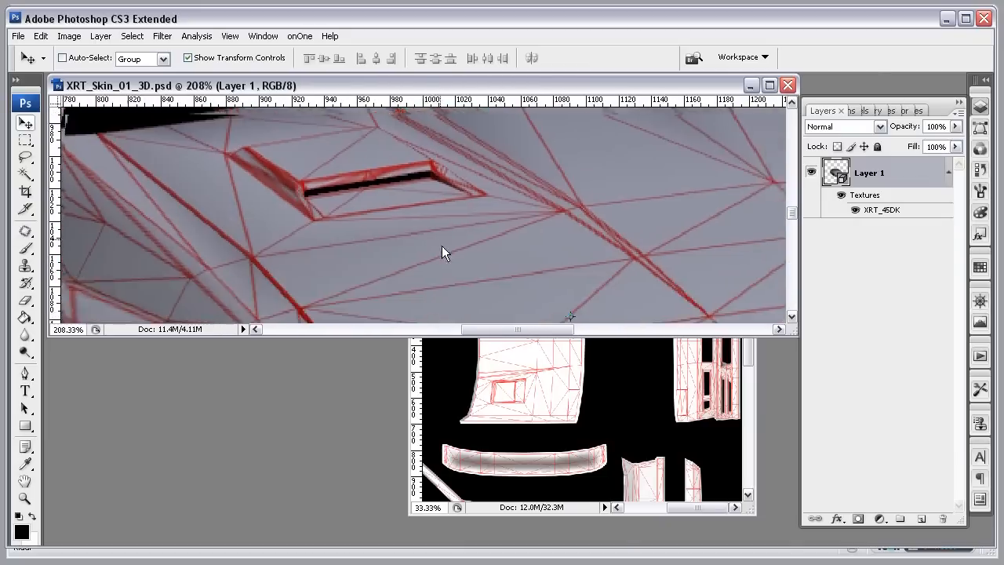
# - Check the wireframe on the car's hood, and save the texture as XRT_Texture_Skin_01.psb in Large Document Format in the Tutorial_01 Basics folder
pyautogui.moveTo(404, 190); pyautogui.dragTo(307, 295)
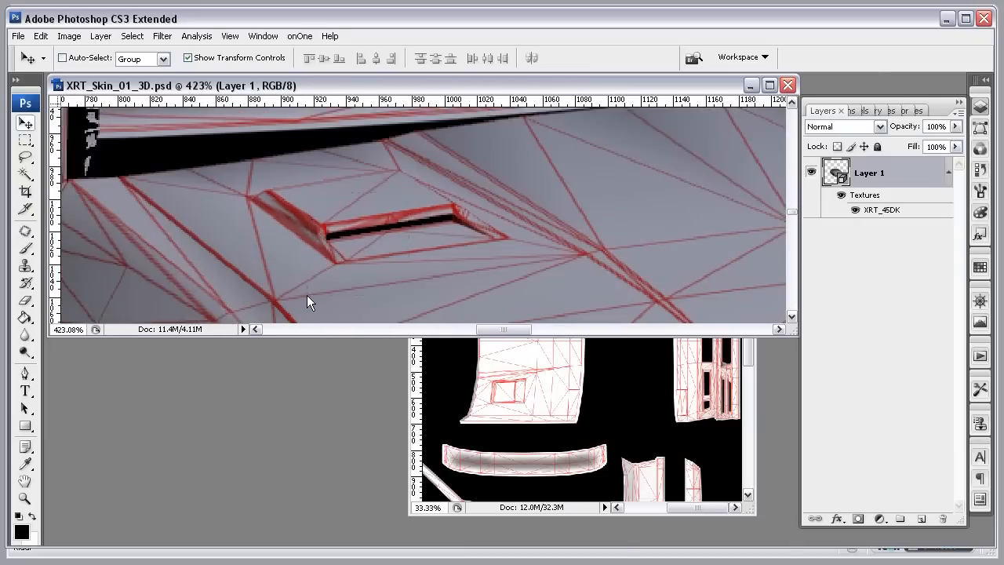
pyautogui.hotkey('ctrl', '0')
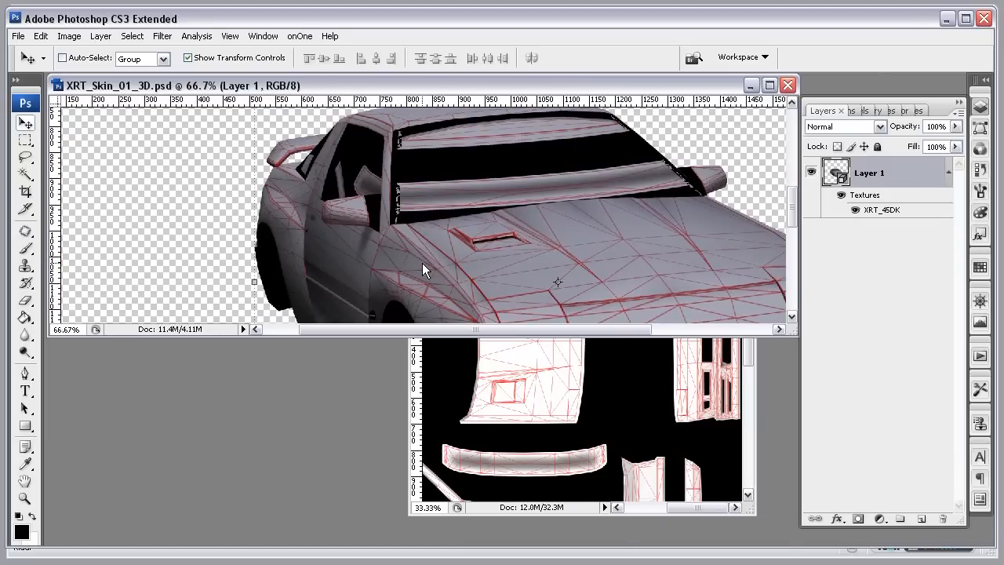
pyautogui.hotkey('ctrl', '-')
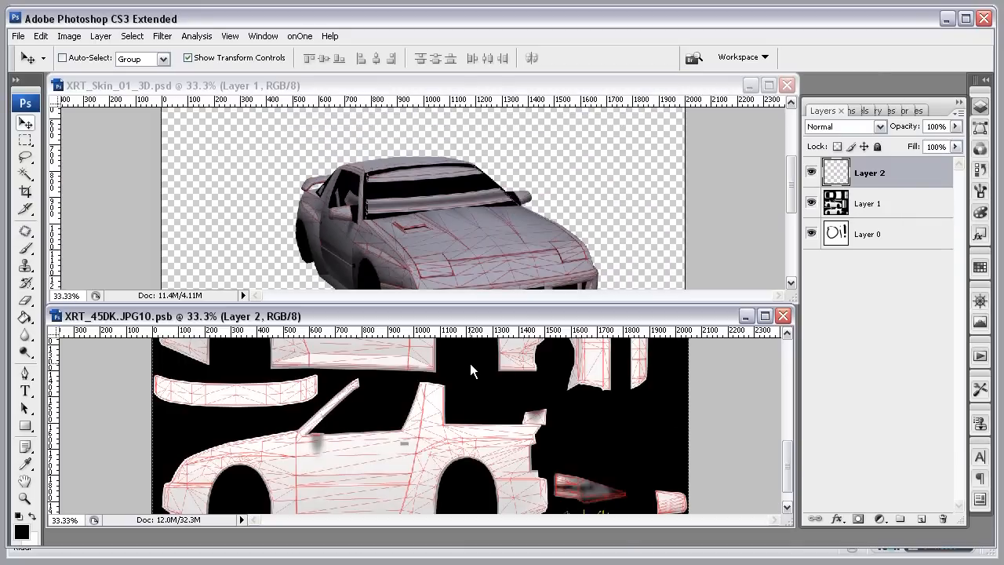
pyautogui.hotkey('ctrl', 'shift', 's')
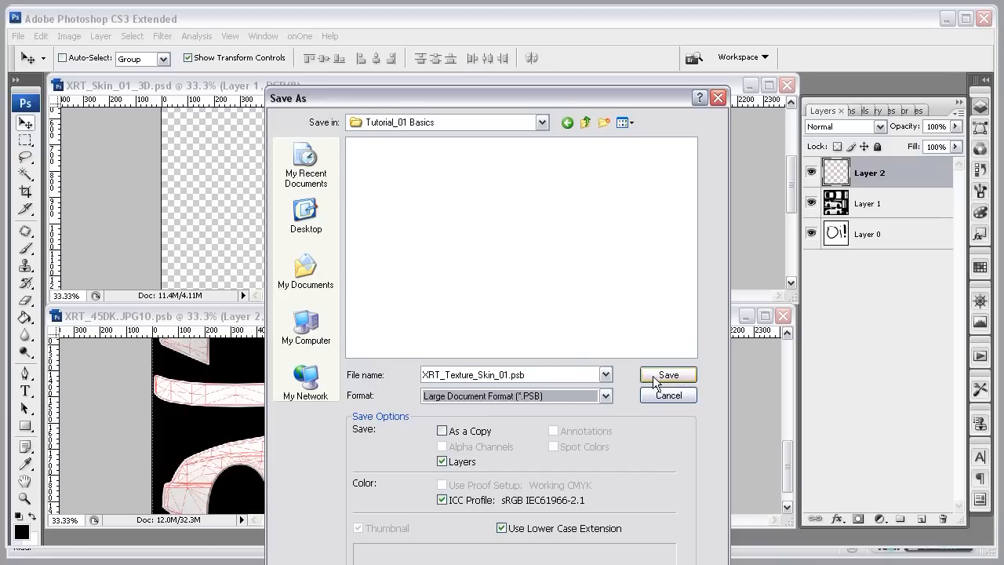
pyautogui.click(656, 378)
pyautogui.click(783, 226)
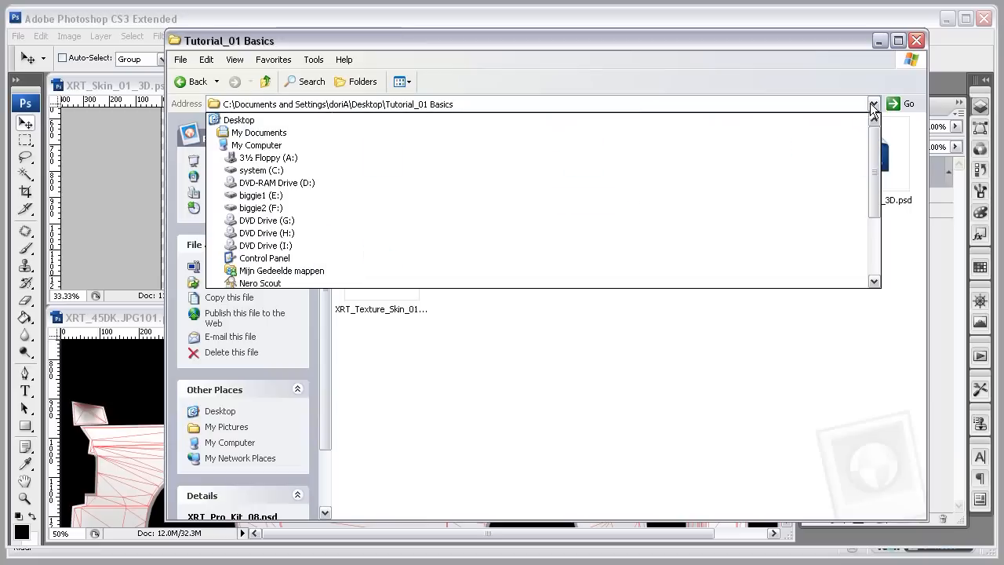
# - In Windows Explorer, browse to the user profile's Local Settings\Temp folder and delete the temporary texture file XRT_45DK.JPG10.psb
pyautogui.click(270, 143)
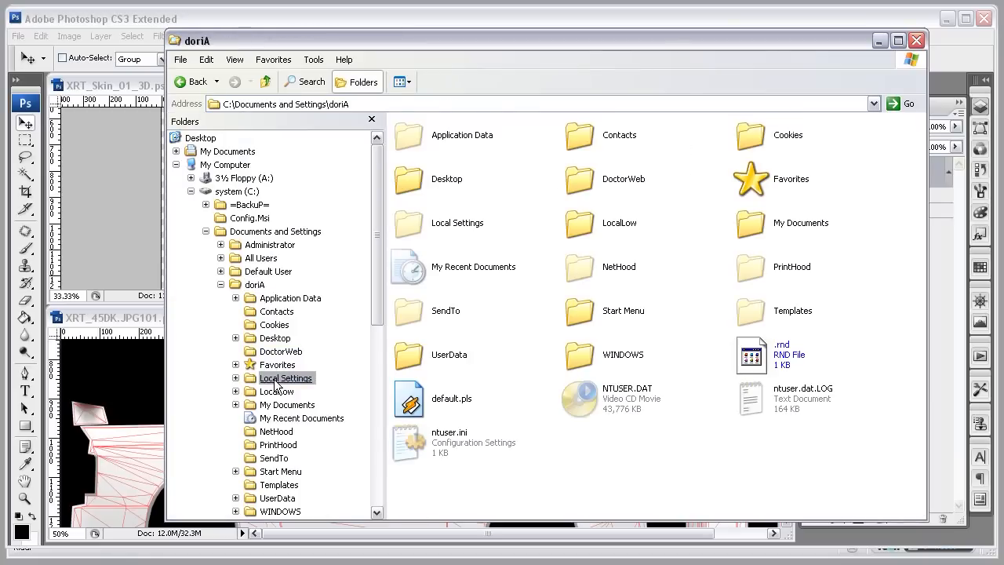
pyautogui.click(285, 377)
pyautogui.click(285, 428)
pyautogui.click(477, 163)
pyautogui.press('Delete')
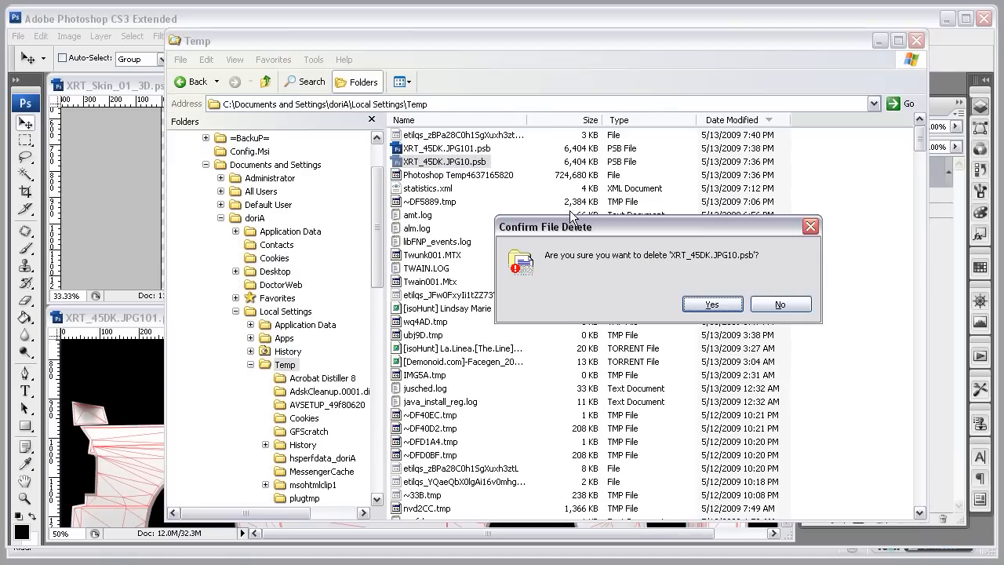
pyautogui.press('Return')
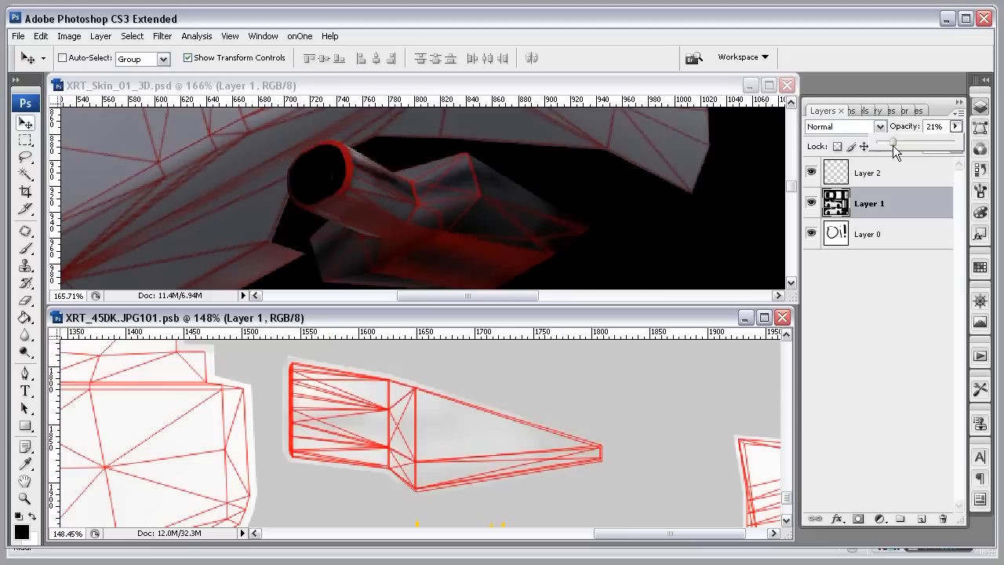
# - Add thin vertical black line shapes along the exhaust's two seams in the texture and nudge the Shape 1 line left onto its seam
pyautogui.click(848, 262)
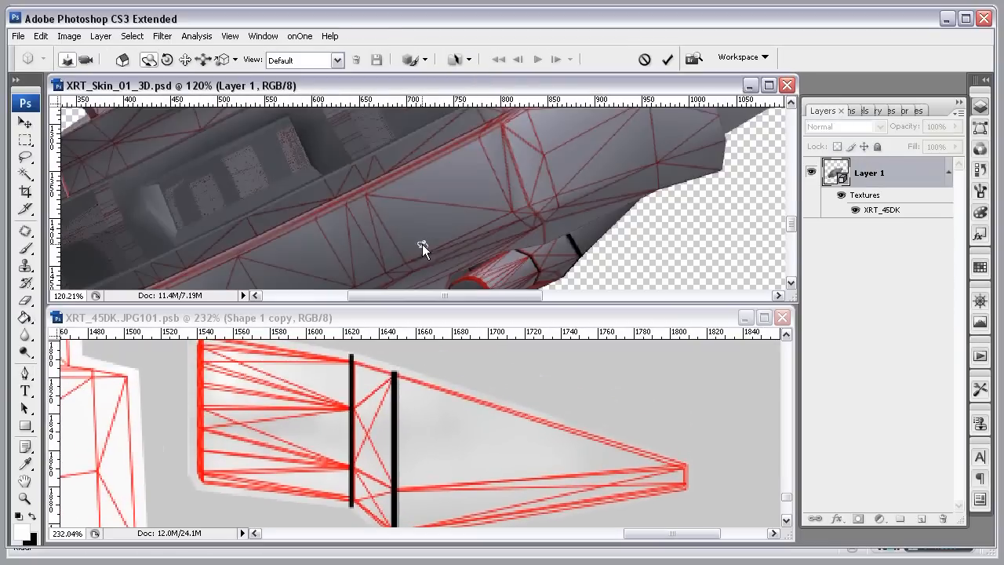
pyautogui.moveTo(422, 244); pyautogui.dragTo(363, 186)
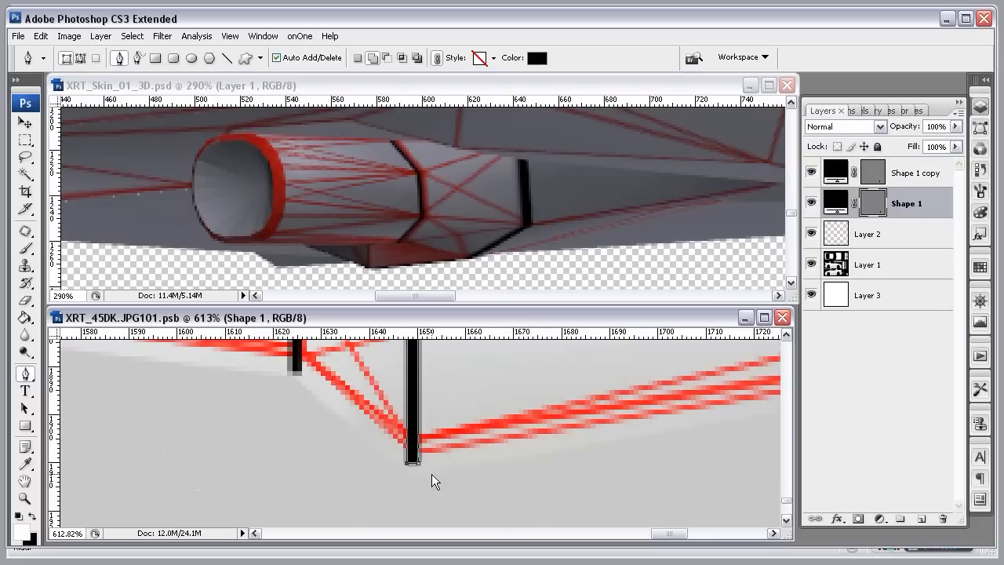
pyautogui.press('v')
pyautogui.press('Left')
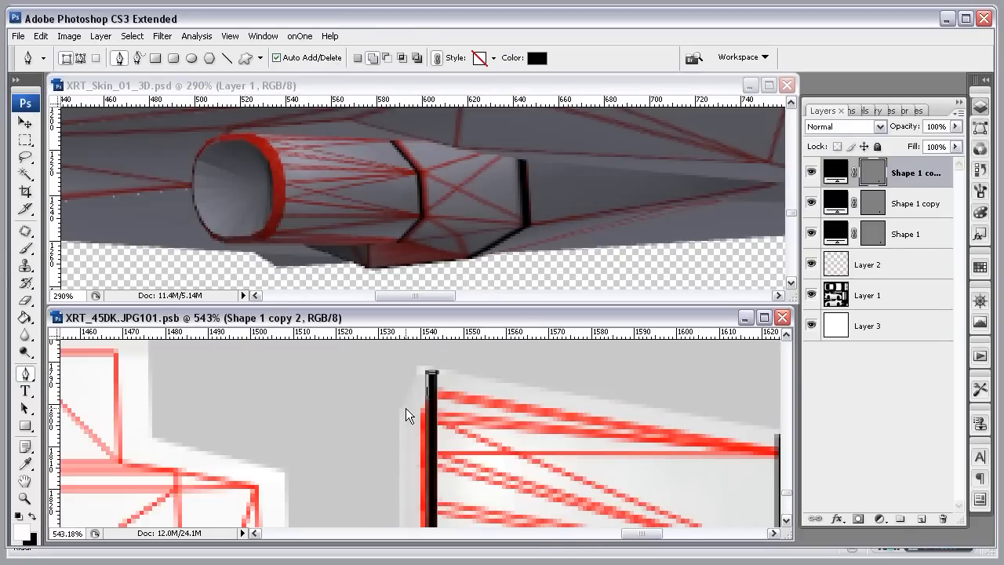
# - Switch to Firefox and examine the HKS Carbon Ti muffler photo as a reference for the exhaust details
pyautogui.hotkey('alt', 'Tab')
pyautogui.click(466, 95)
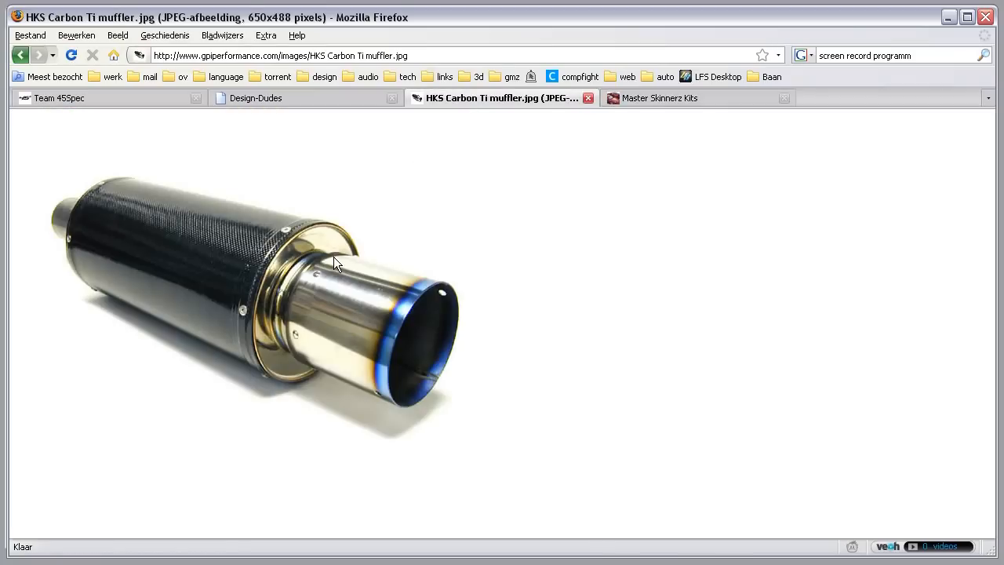
pyautogui.hotkey('alt', 'Tab')
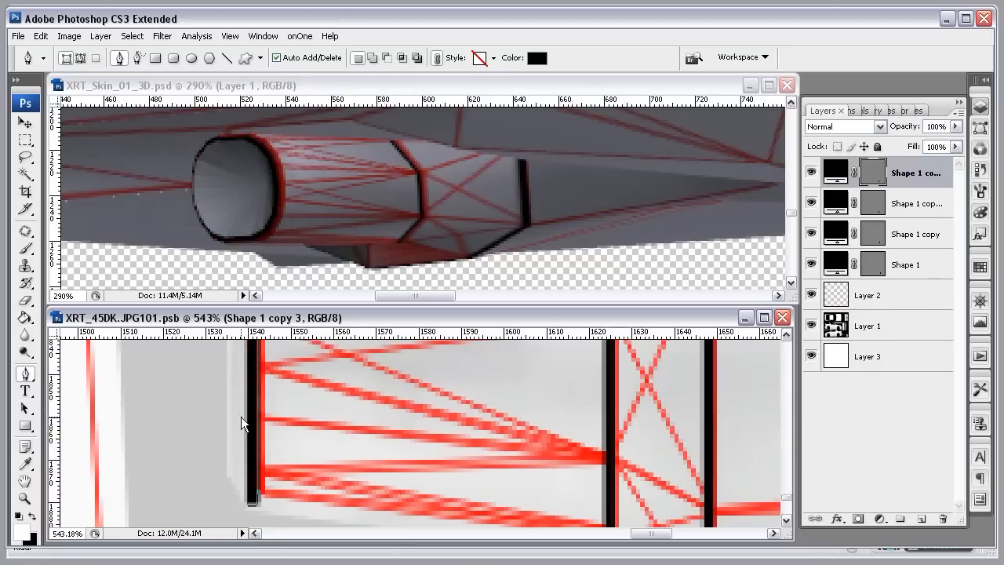
# - Shift the duplicated exhaust-tip line several pixels right so the tip gets a second, parallel ring line
pyautogui.press('v')
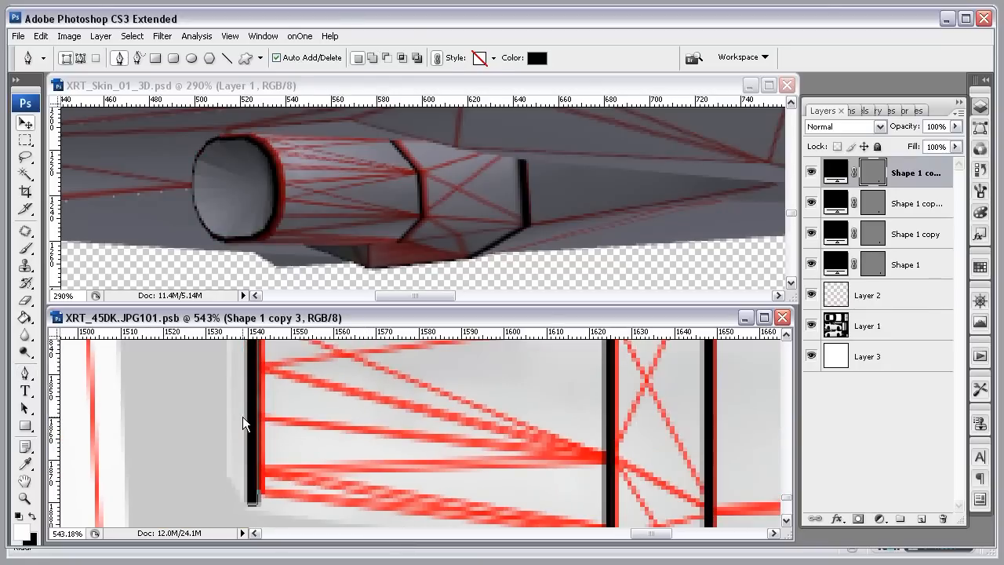
pyautogui.press('Right')
pyautogui.press('Right')
pyautogui.press('Right')
pyautogui.press('Right')
pyautogui.press('Right')
pyautogui.press('Right')
pyautogui.press('Right')
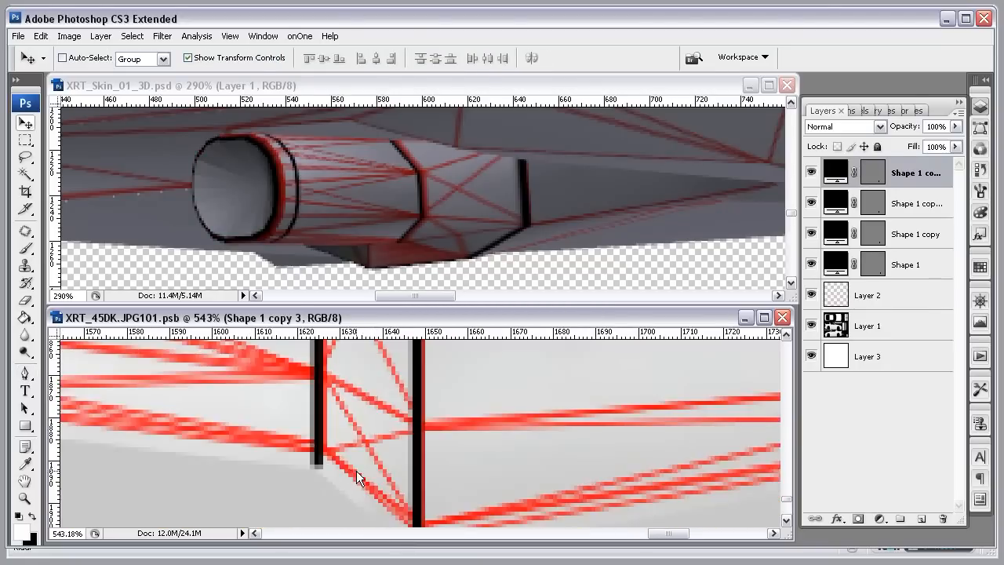
# - Place another copy of the black line just behind the exhaust's first seam and adjust its lower end to the wireframe edge
pyautogui.hotkey('alt', 'Tab')
pyautogui.hotkey('alt', 'Tab')
pyautogui.scroll(-3, 444, 451)
pyautogui.scroll(-1, 444, 450)
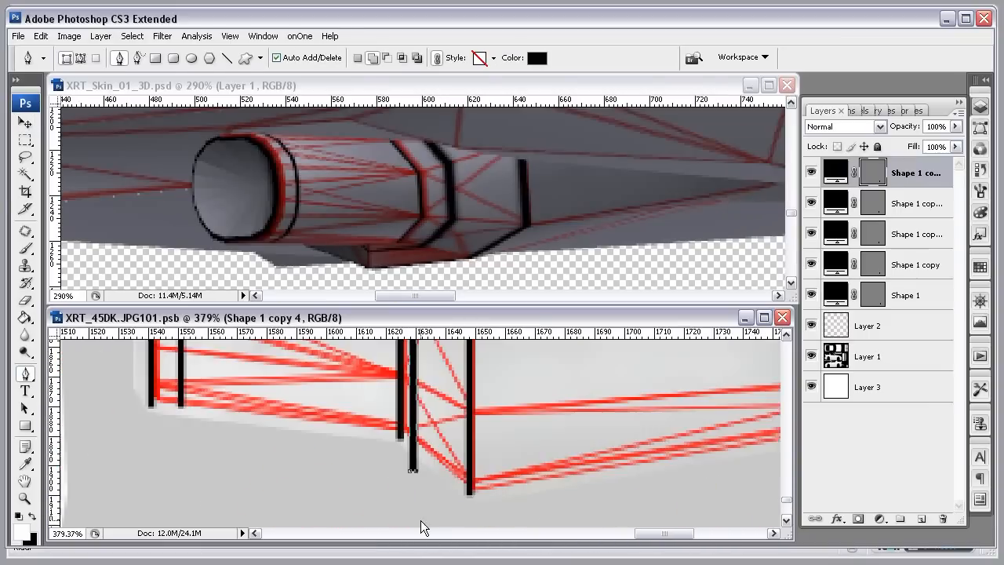
pyautogui.moveTo(423, 461); pyautogui.dragTo(422, 485)
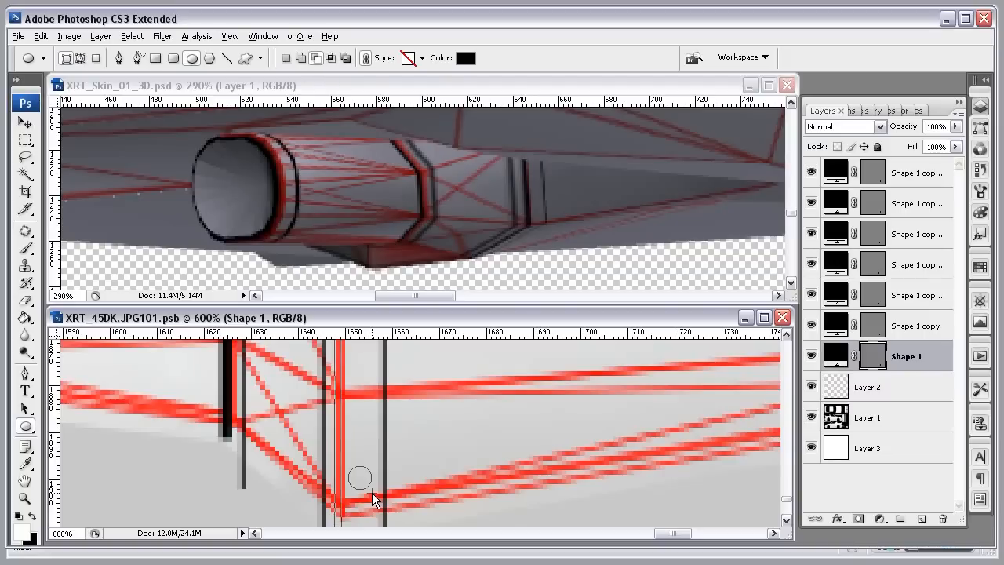
# - Draw a small black rivet circle behind the second exhaust seam, place a copy ahead of the first seam, and save the texture
pyautogui.moveTo(372, 493); pyautogui.dragTo(371, 493)
pyautogui.press('v')
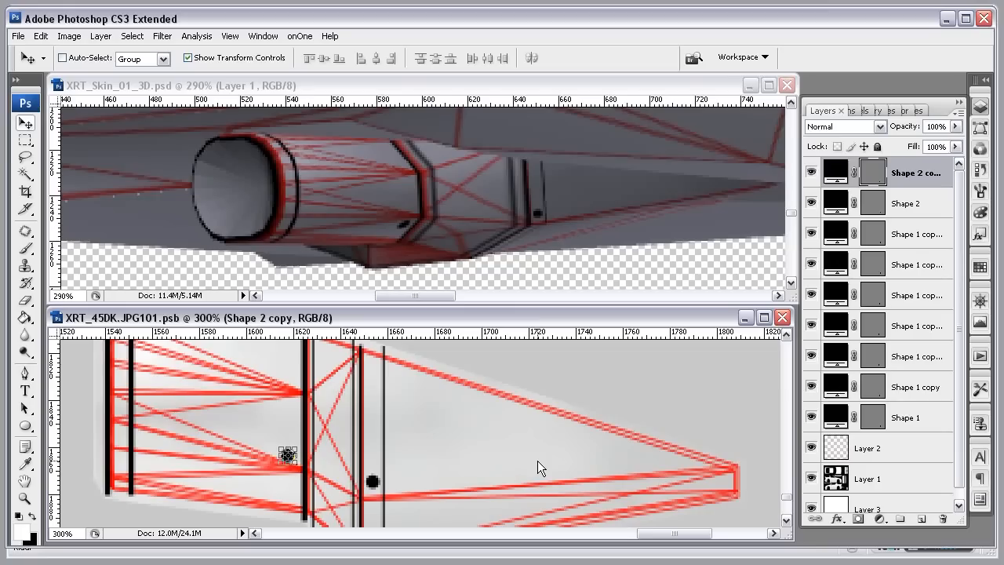
pyautogui.hotkey('ctrl', 's')
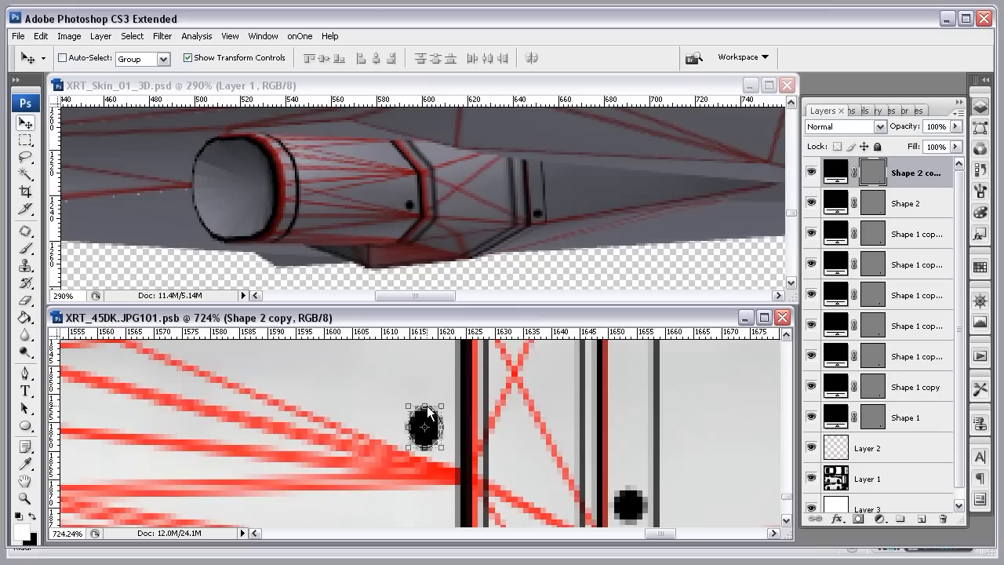
# - Widen the rivet ahead of the first seam, place a flattened copy above it, nudged down toward the seam's upper vertices, and save
pyautogui.moveTo(408, 406); pyautogui.dragTo(399, 404)
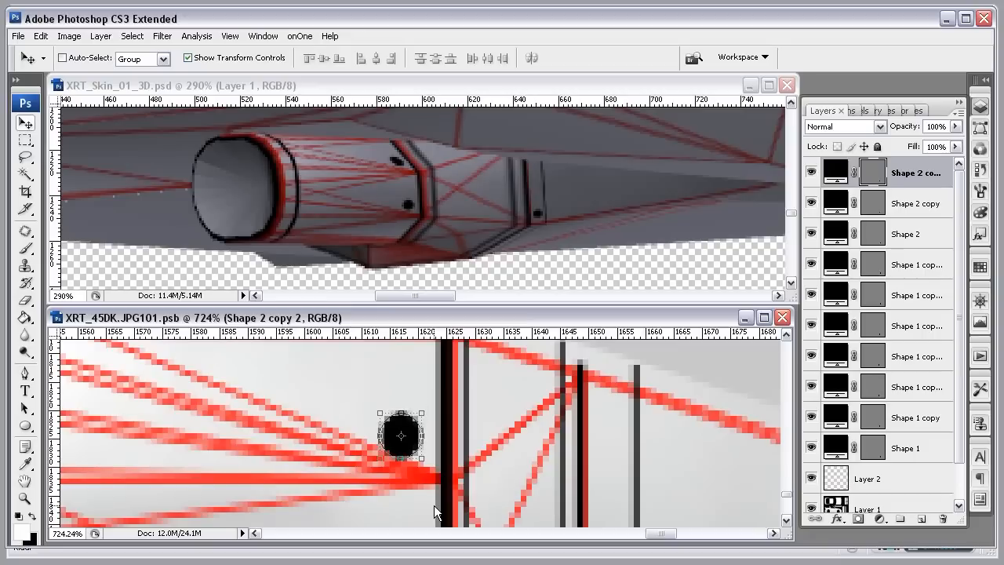
pyautogui.press('Down')
pyautogui.press('Down')
pyautogui.hotkey('ctrl', 's')
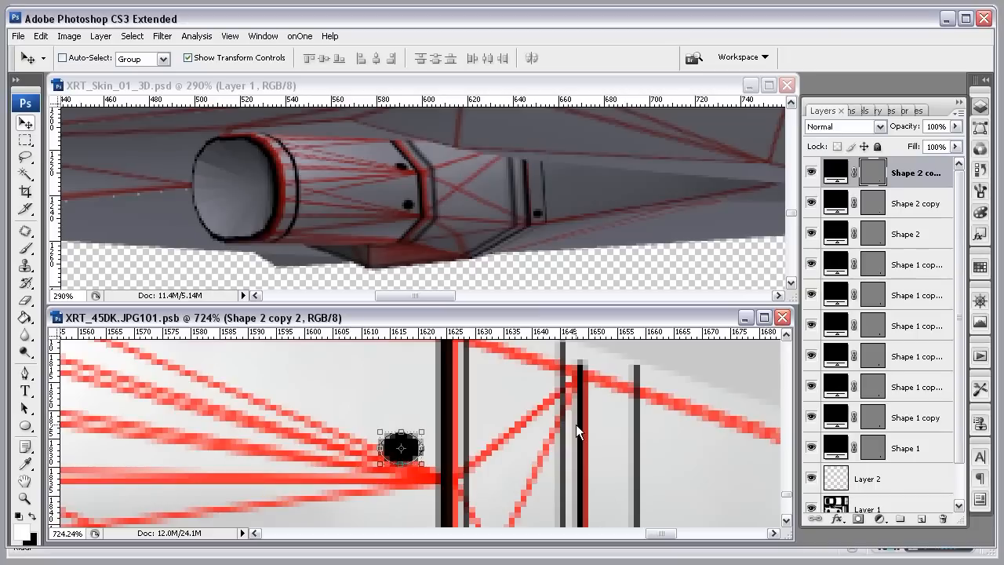
# - Rotate the model to show the exhaust's underside, and move a rivet copy to the pipe's lower edge behind the second seam
pyautogui.click(563, 85)
pyautogui.doubleClick(844, 173)
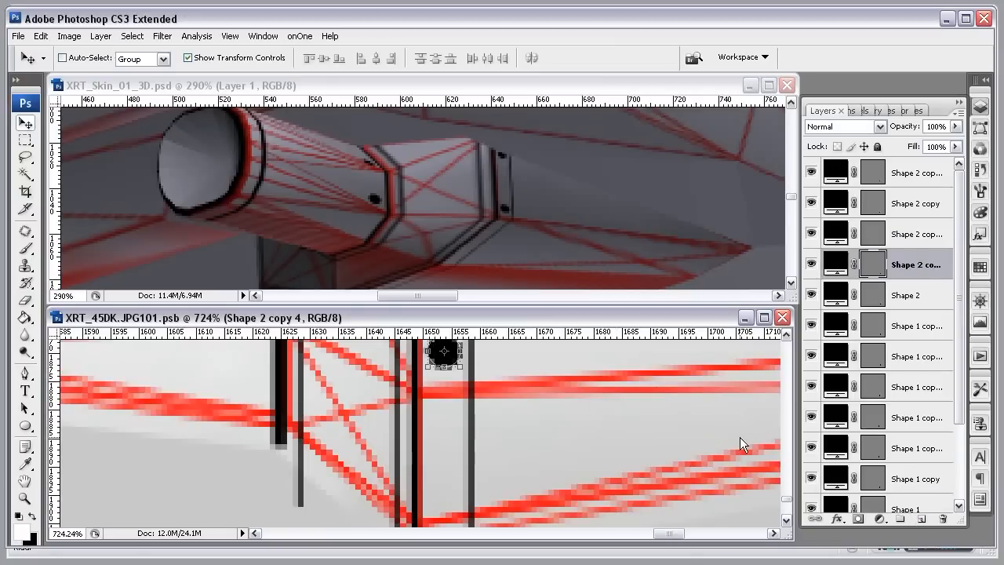
pyautogui.moveTo(462, 351); pyautogui.dragTo(445, 482)
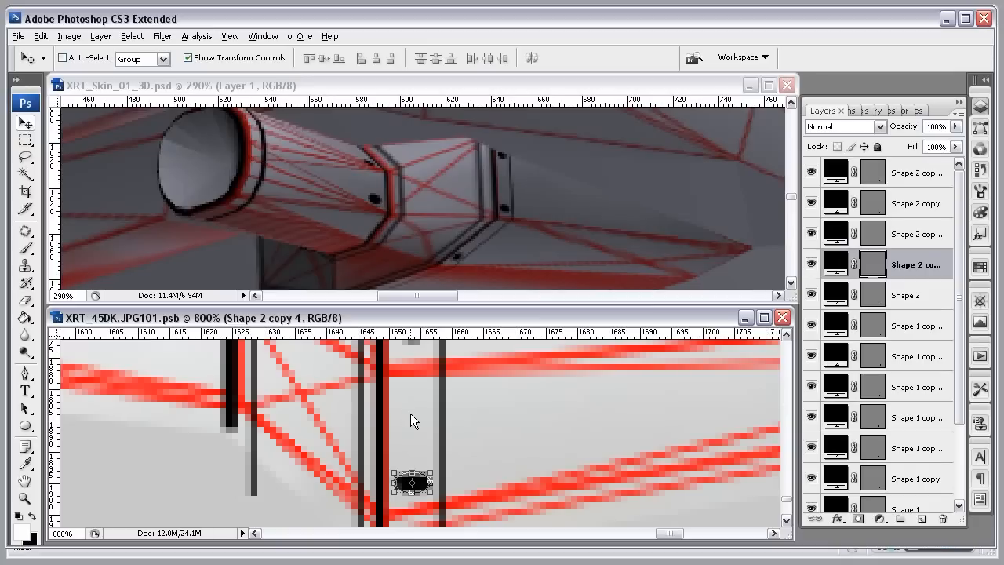
# - Place a rivet copy near the pipe's lower edge ahead of the first seam, scaled to 51.4% height
pyautogui.hotkey('ctrl', '-')
pyautogui.hotkey('ctrl', '-')
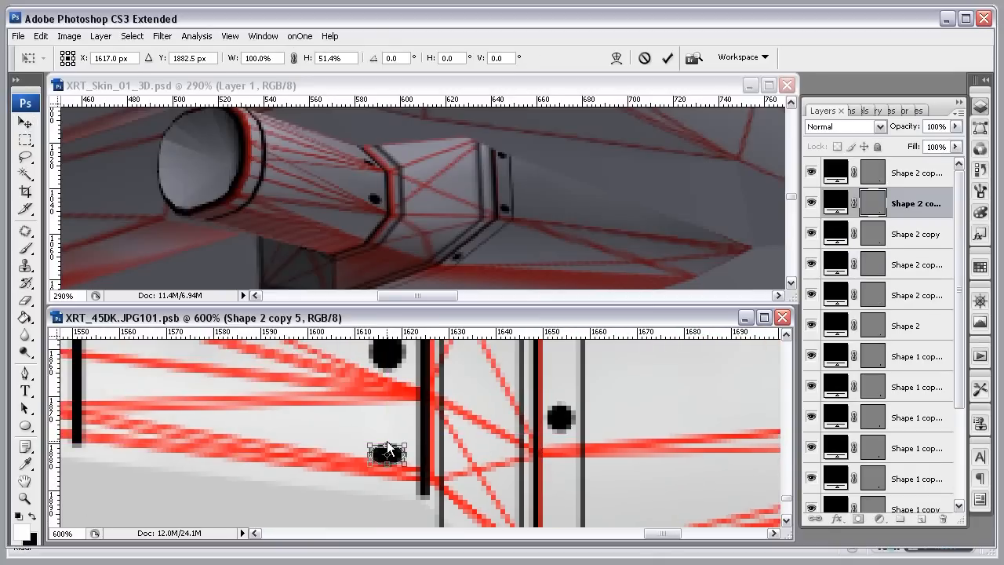
pyautogui.press('Return')
pyautogui.scroll(3, 395, 443)
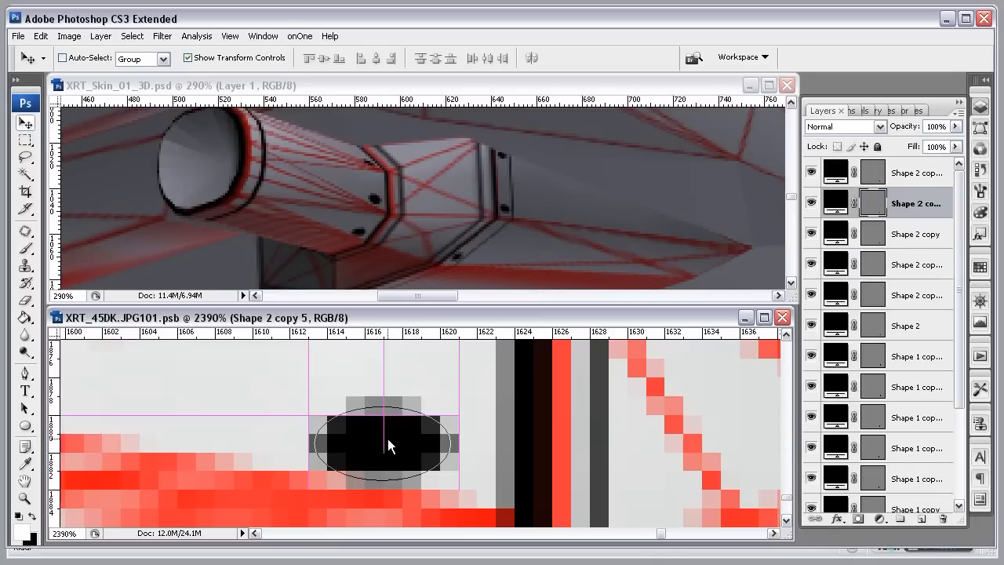
# - Nudge the lower rivet ahead of the first seam upward, and stretch the middle rivet behind the second seam to 118% height
pyautogui.moveTo(397, 442); pyautogui.dragTo(402, 431)
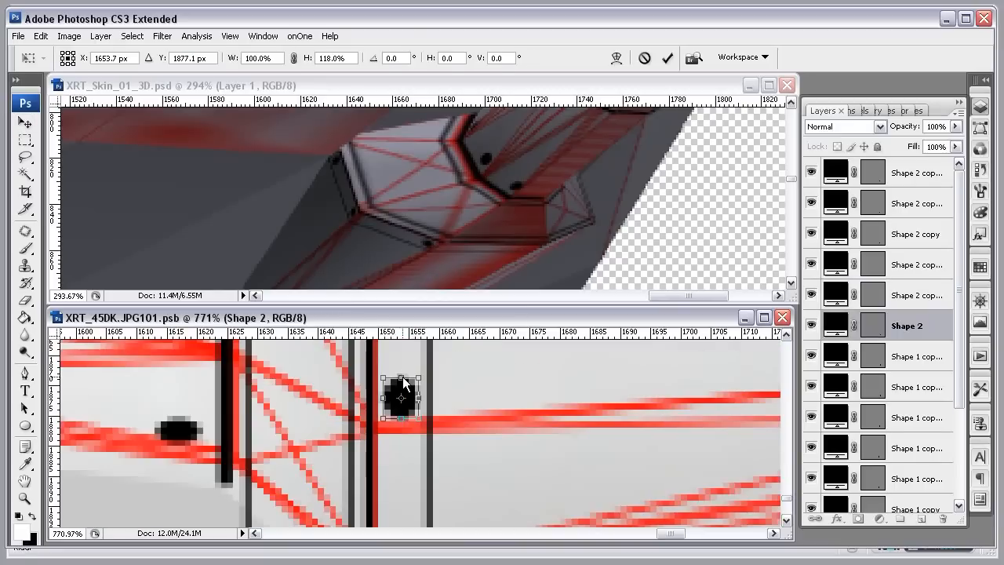
pyautogui.press('Return')
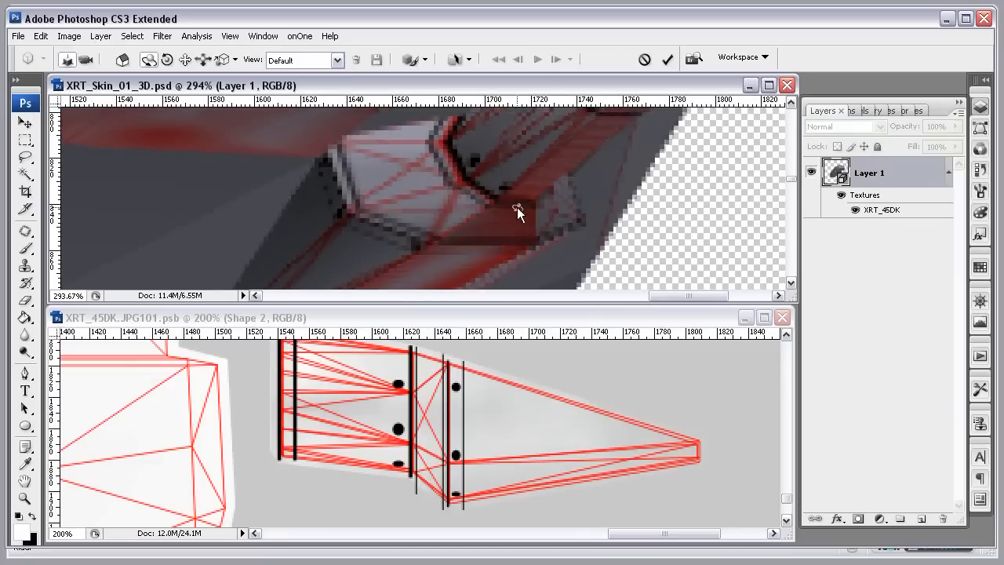
# - Rotate the model to the exhaust's side, and place a flattened rivet copy near the pipe's upper edge ahead of the first seam
pyautogui.moveTo(517, 207); pyautogui.dragTo(227, 212)
pyautogui.hotkey('ctrl', '-')
pyautogui.hotkey('ctrl', '-')
pyautogui.hotkey('ctrl', '-')
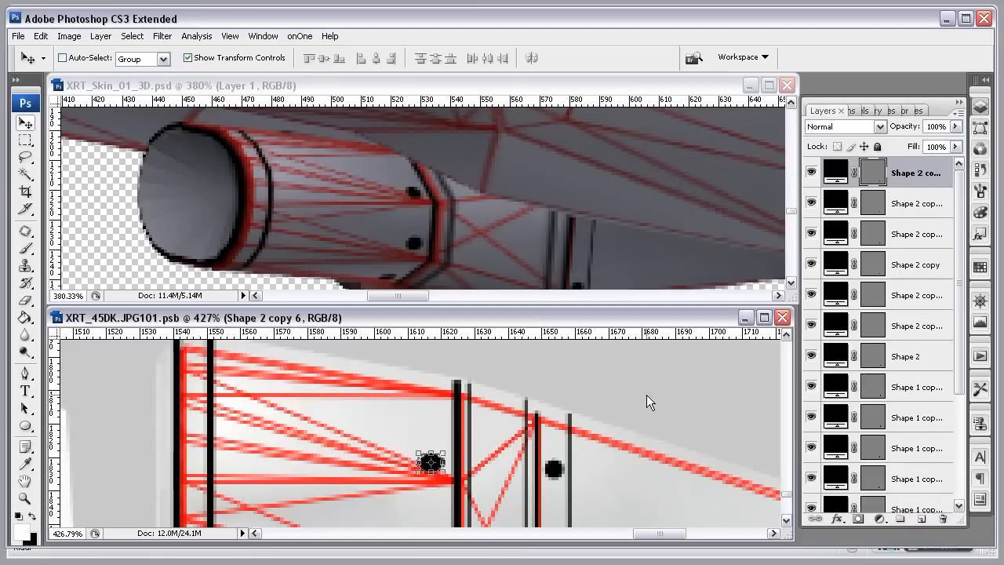
pyautogui.hotkey('shift', 'Up')
pyautogui.hotkey('shift', 'Up')
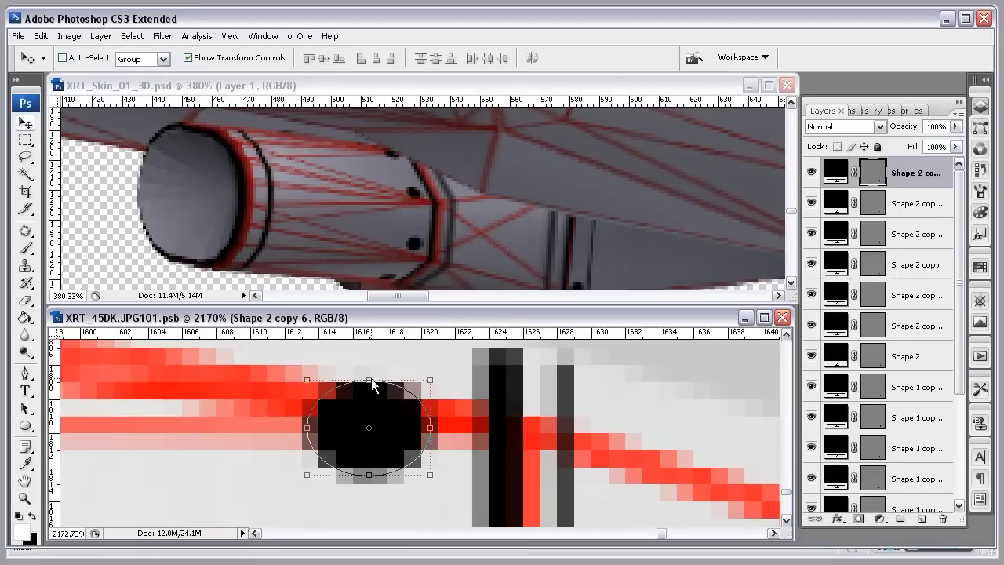
pyautogui.hotkey('ctrl', 't')
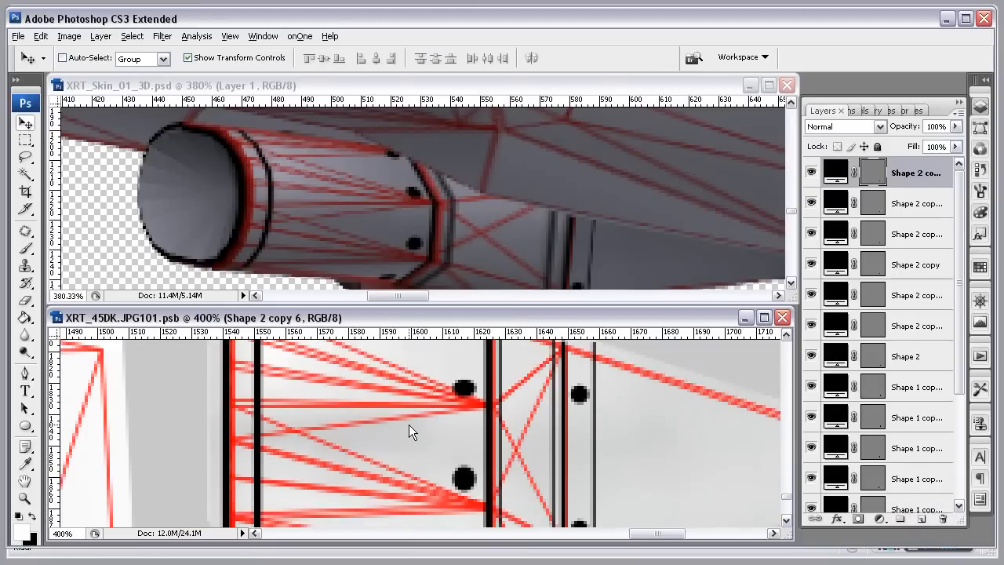
pyautogui.hotkey('ctrl', '-')
pyautogui.hotkey('ctrl', '-')
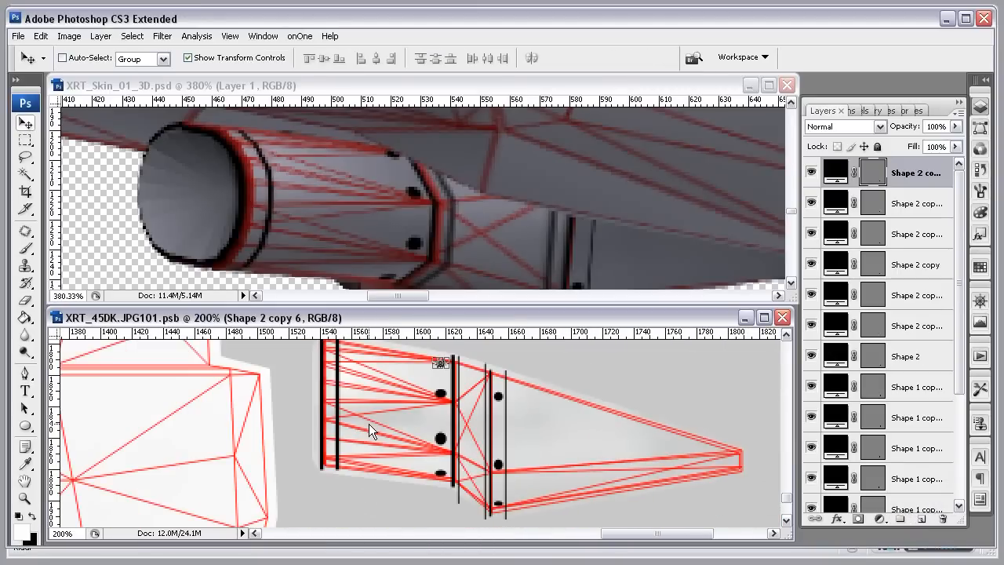
# - Copy the 512x512 carbon weave image from Firefox into the Photoshop texture, shrink it, and define the weave as a pattern
pyautogui.hotkey('alt', 'Tab')
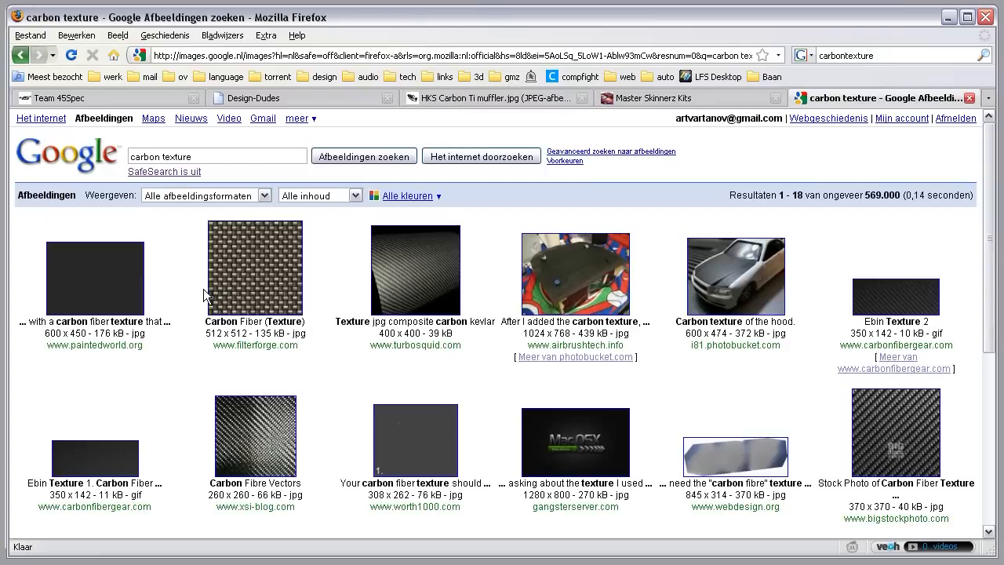
pyautogui.scroll(-5, 240, 318)
pyautogui.click(563, 519)
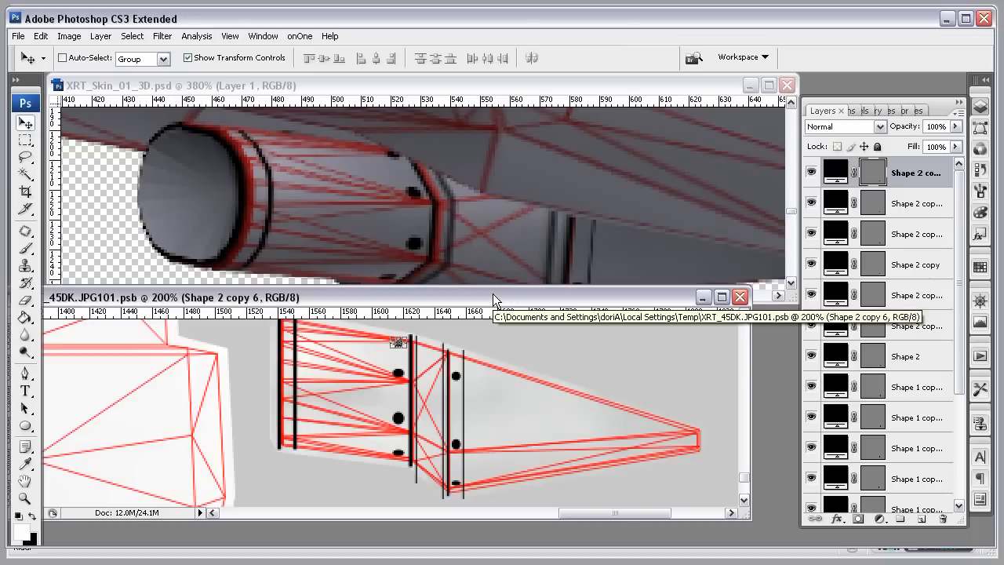
pyautogui.hotkey('ctrl', 'v')
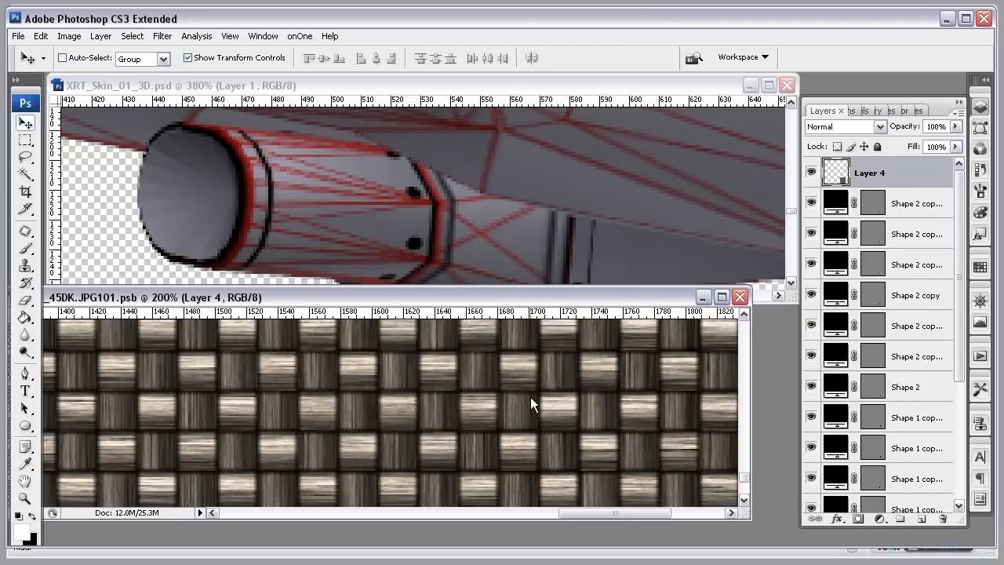
pyautogui.hotkey('ctrl', '-')
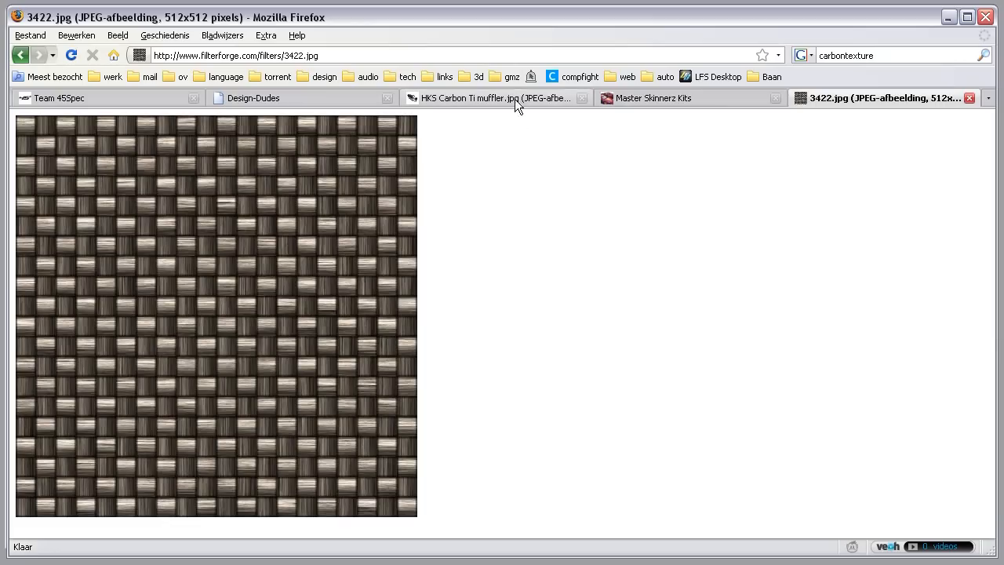
pyautogui.click(439, 98)
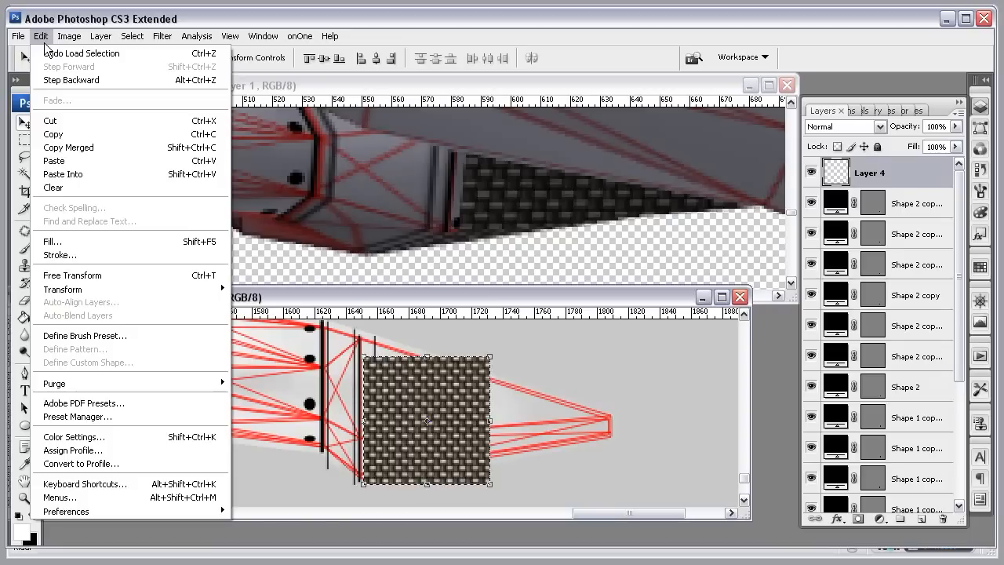
pyautogui.click(207, 349)
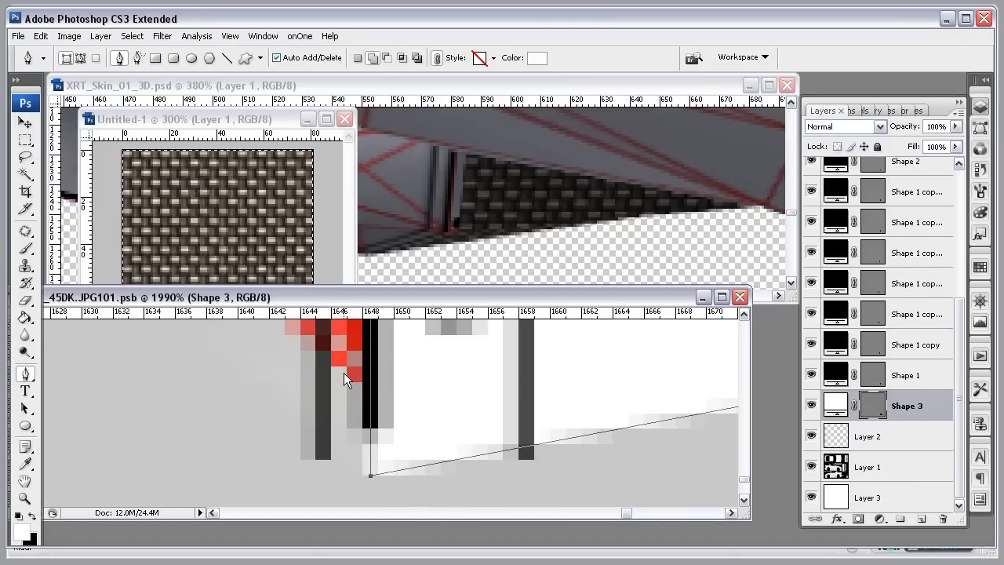
# - Apply the carbon weave as a Pattern Overlay on the tapered shape behind the second exhaust seam
pyautogui.doubleClick(939, 405)
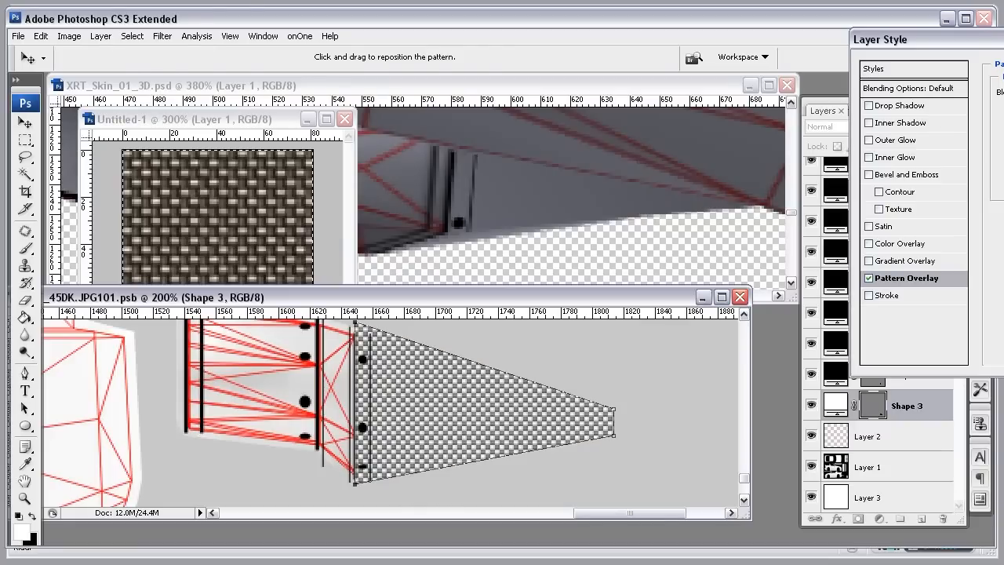
pyautogui.press('Return')
pyautogui.press('p')
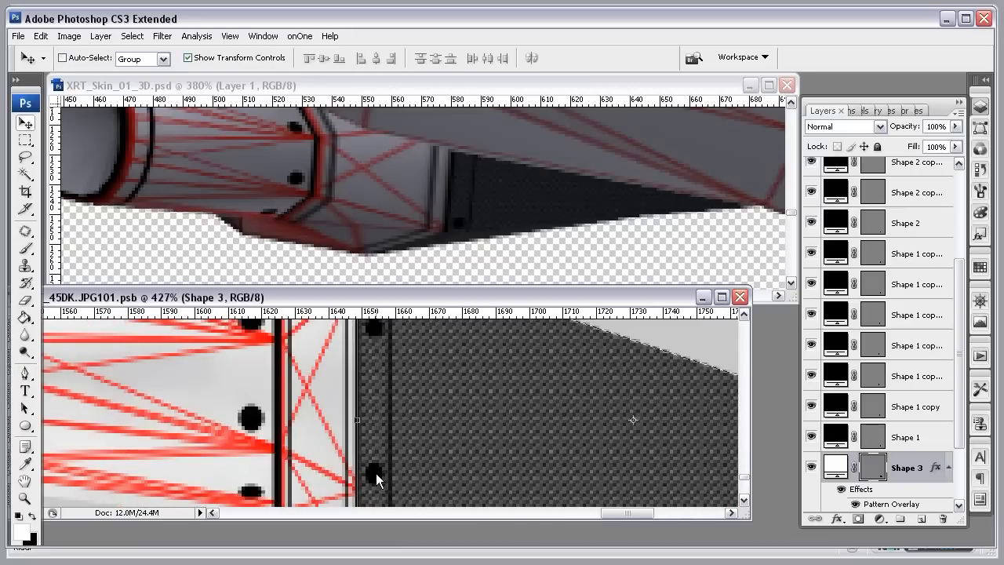
# - Give the middle rivet on the carbon section a Bevel and Emboss effect with a grey shadow colour
pyautogui.keyDown('ctrl'); pyautogui.click(375, 471); pyautogui.keyUp('ctrl')
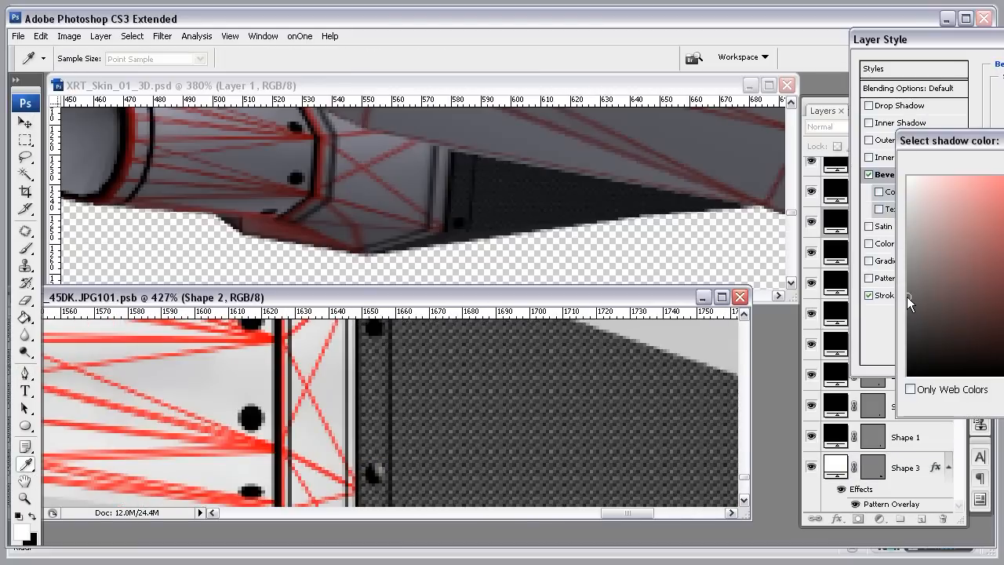
pyautogui.press('Return')
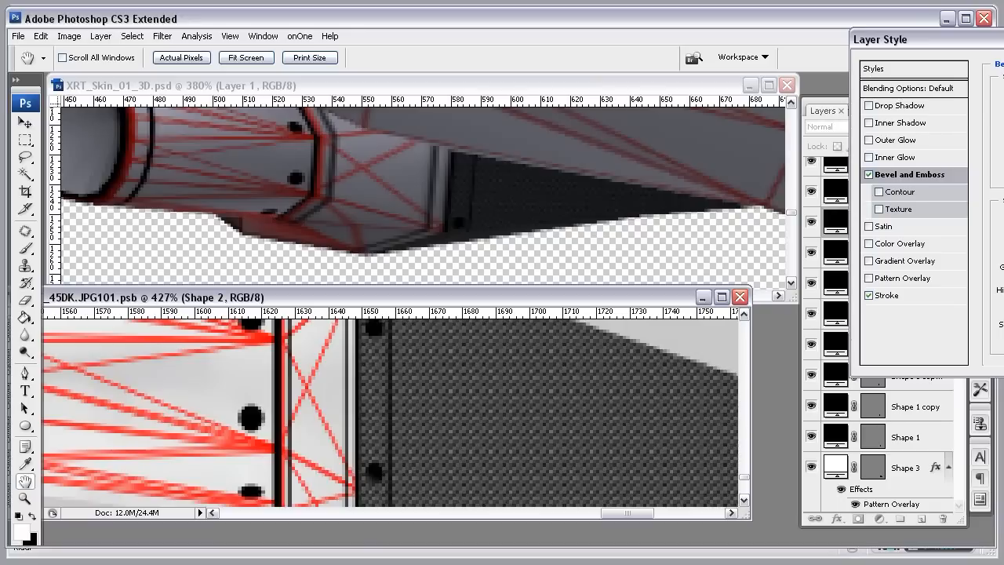
pyautogui.press('Return')
pyautogui.hotkey('ctrl', '-')
pyautogui.hotkey('ctrl', '-')
pyautogui.hotkey('ctrl', '-')
pyautogui.hotkey('ctrl', '-')
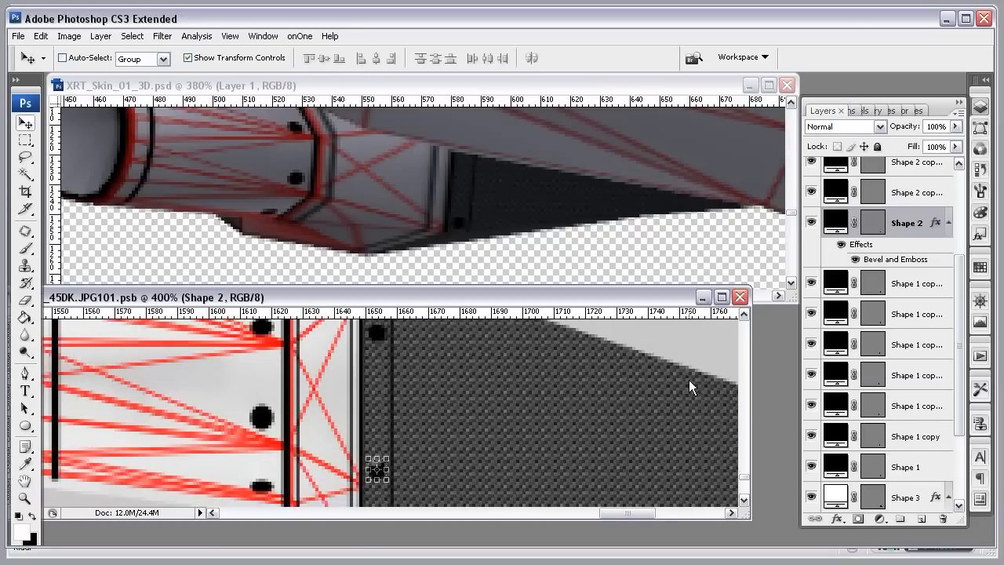
pyautogui.hotkey('ctrl', '-')
pyautogui.hotkey('ctrl', '-')
pyautogui.hotkey('ctrl', '-')
pyautogui.hotkey('ctrl', '-')
pyautogui.hotkey('ctrl', '-')
pyautogui.hotkey('ctrl', '-')
pyautogui.hotkey('ctrl', '-')
pyautogui.click(948, 223)
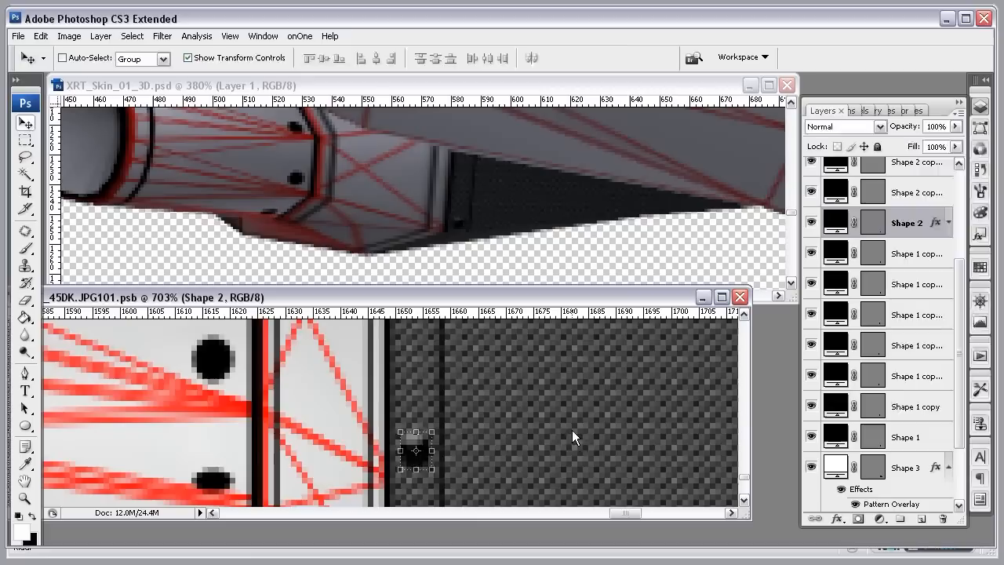
# - Lighten the fill of the bevelled rivet and of the thick second seam line to dark grey
pyautogui.doubleClick(836, 223)
pyautogui.moveTo(909, 340); pyautogui.dragTo(910, 352)
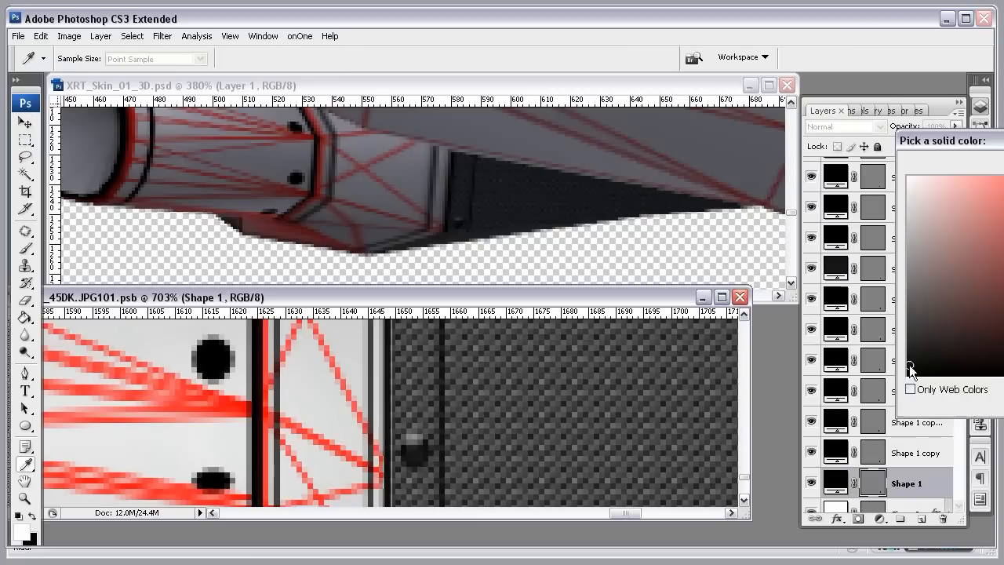
pyautogui.moveTo(911, 365); pyautogui.dragTo(911, 360)
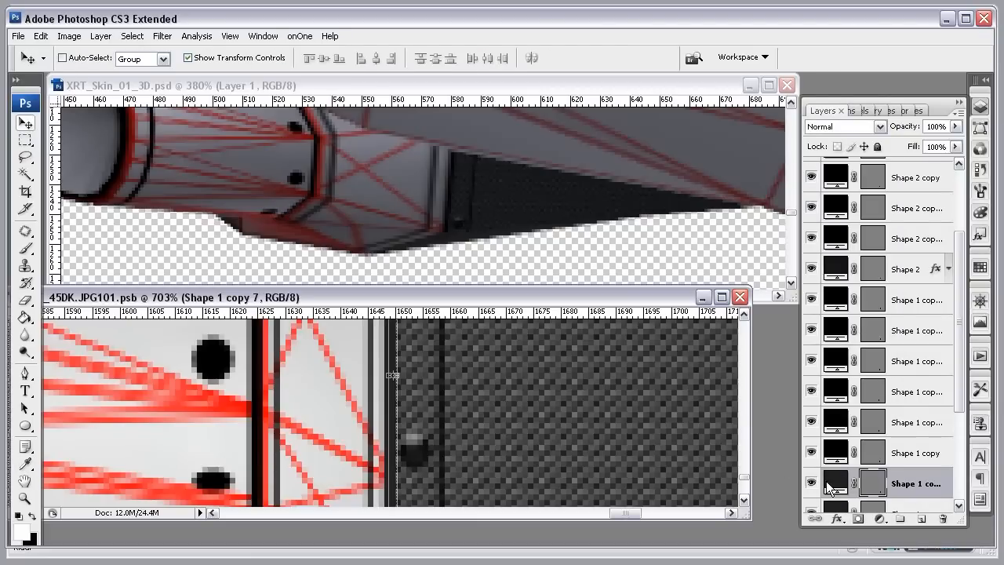
# - Add white highlight lines beside the second seam and beside the thin line behind it, lowering the latter highlight's opacity
pyautogui.doubleClick(835, 483)
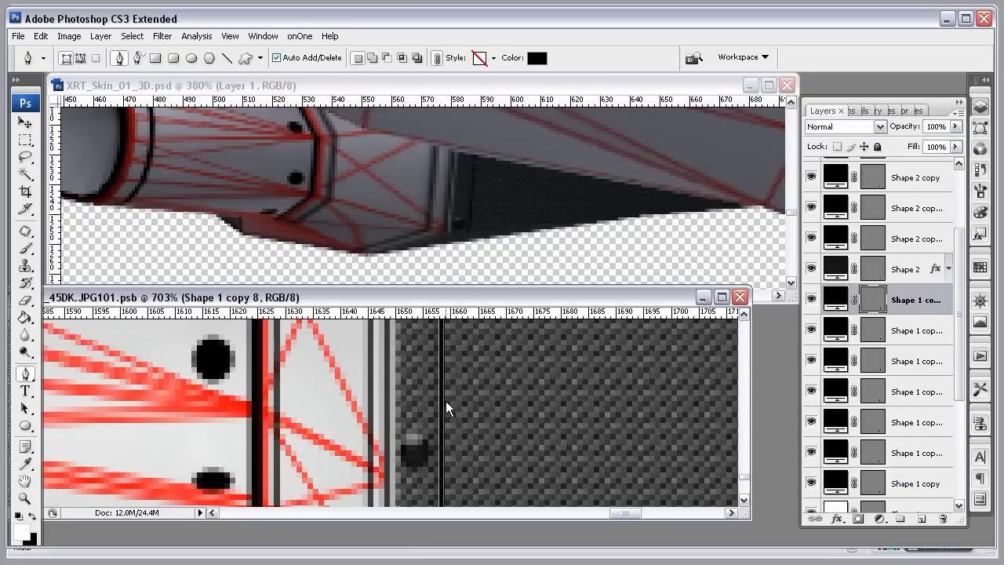
pyautogui.press('v')
pyautogui.moveTo(443, 399); pyautogui.dragTo(447, 398)
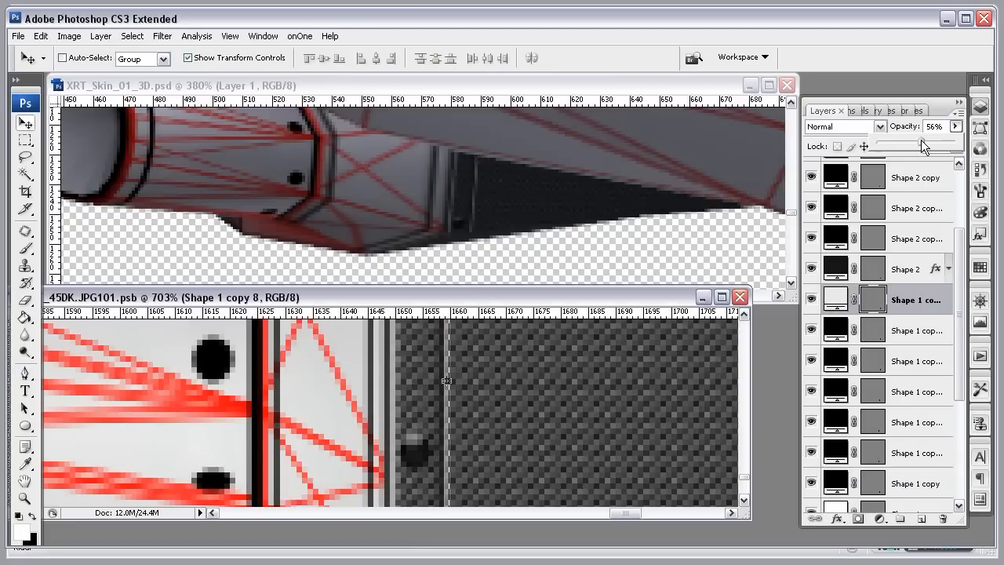
pyautogui.moveTo(922, 141); pyautogui.dragTo(913, 142)
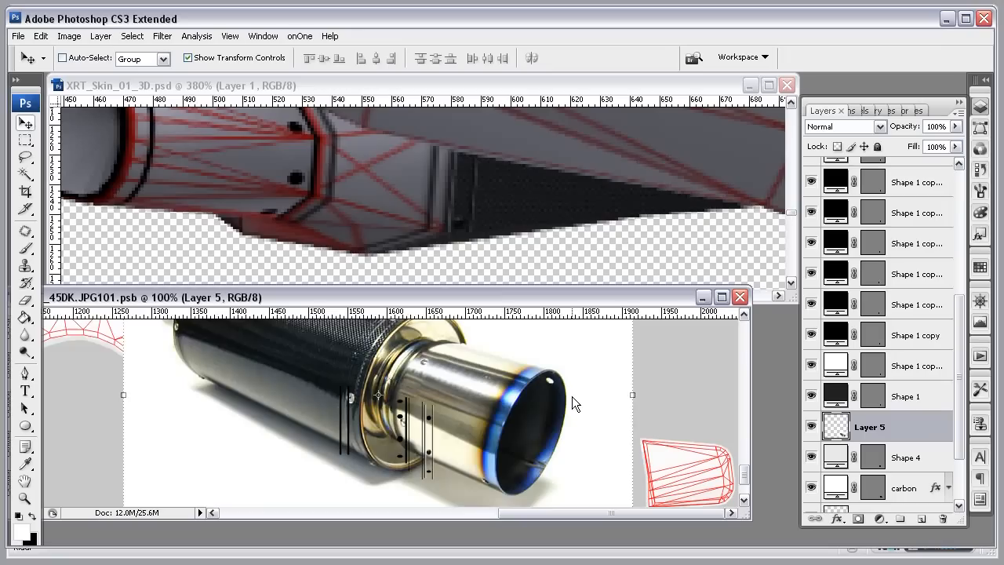
# - Place the muffler photo beside the exhaust texture, and give the section between the seams a Gradient Overlay in matching gold tones
pyautogui.moveTo(572, 404); pyautogui.dragTo(302, 390)
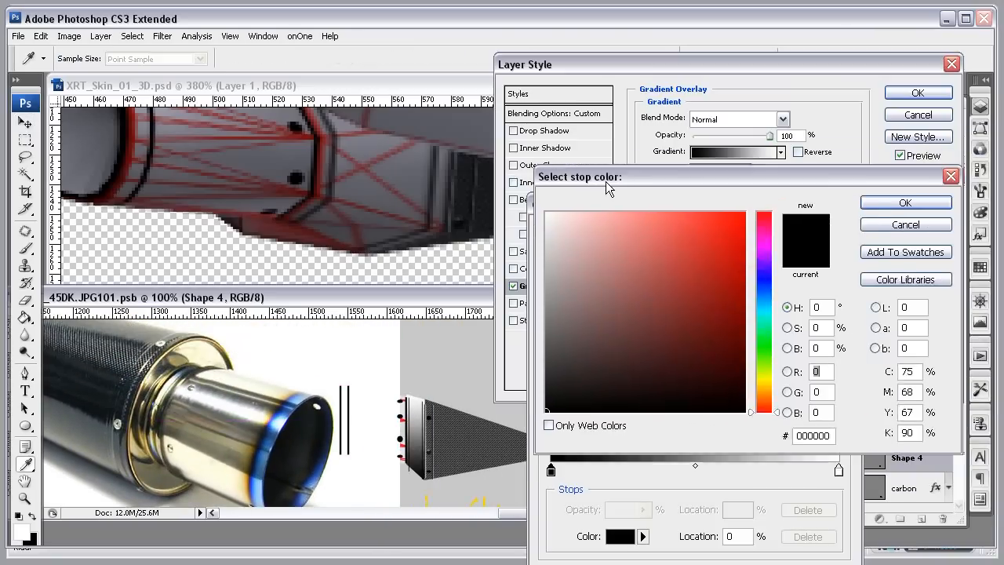
pyautogui.moveTo(606, 181); pyautogui.dragTo(630, 173)
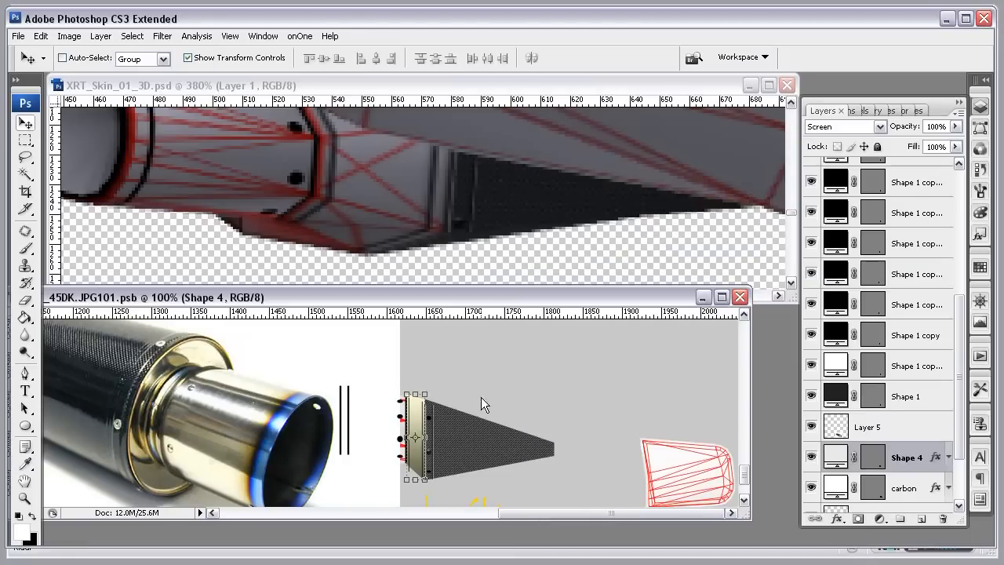
# - Trim the thin line ahead of the second seam to the pipe's edges, and add a white highlight copy alongside it
pyautogui.scroll(3, 409, 466)
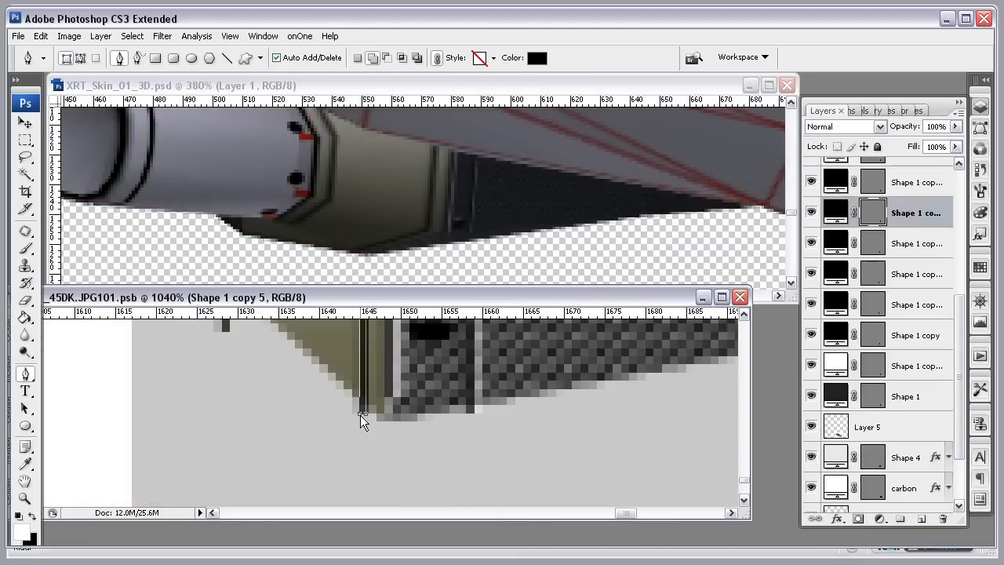
pyautogui.scroll(2, 408, 431)
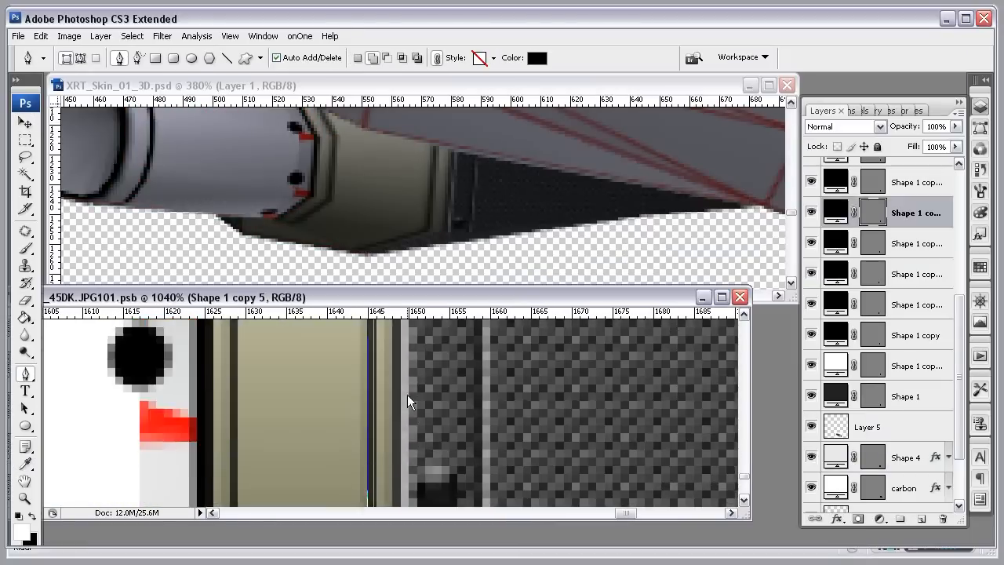
pyautogui.scroll(1, 407, 395)
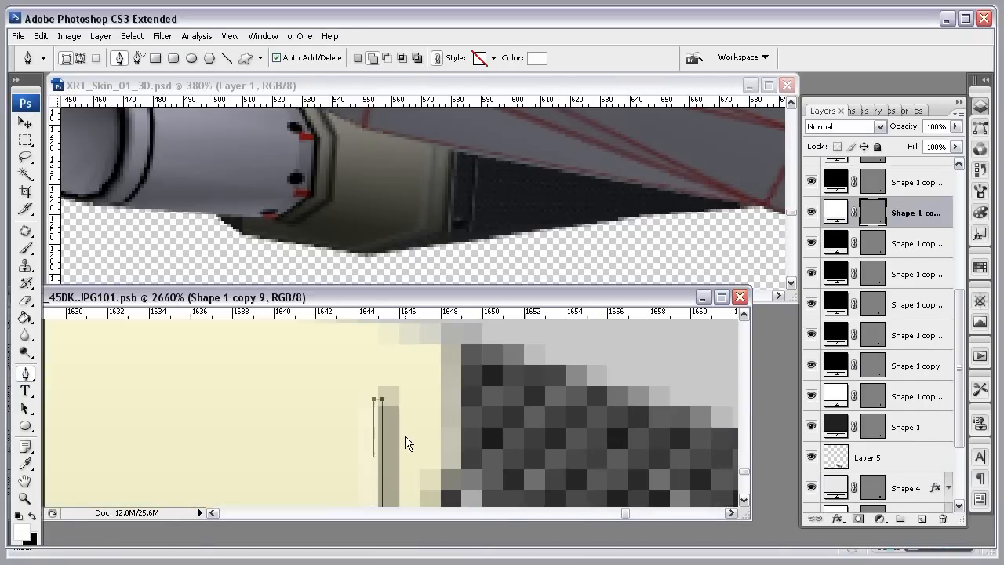
pyautogui.scroll(-5, 376, 495)
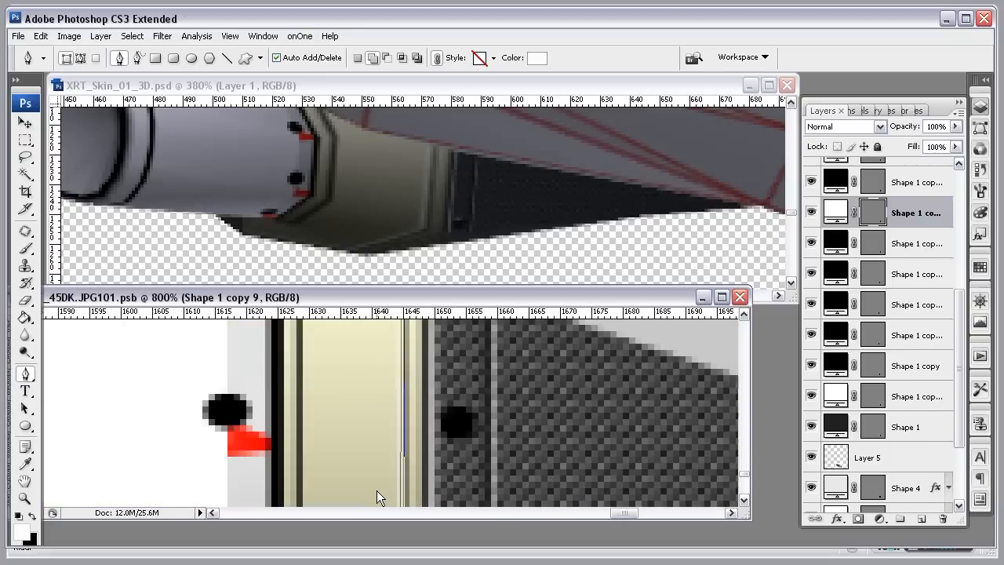
pyautogui.scroll(5, 392, 408)
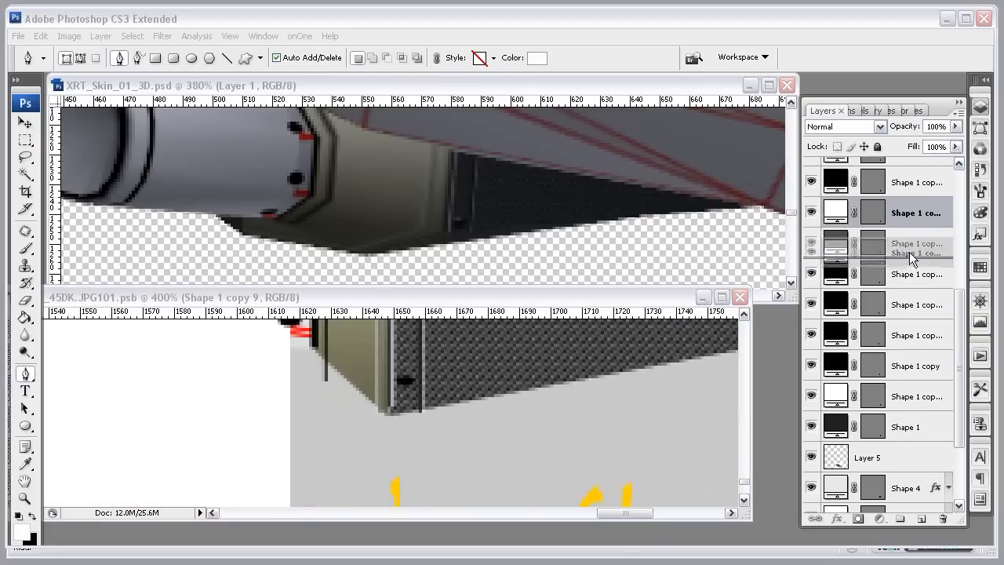
# - Duplicate the highlight, reshape it into a panel between the inner lines, and overlay a horizontal black-to-white gradient with an extra end stop
pyautogui.moveTo(914, 213); pyautogui.dragTo(920, 518)
pyautogui.scroll(8, 473, 390)
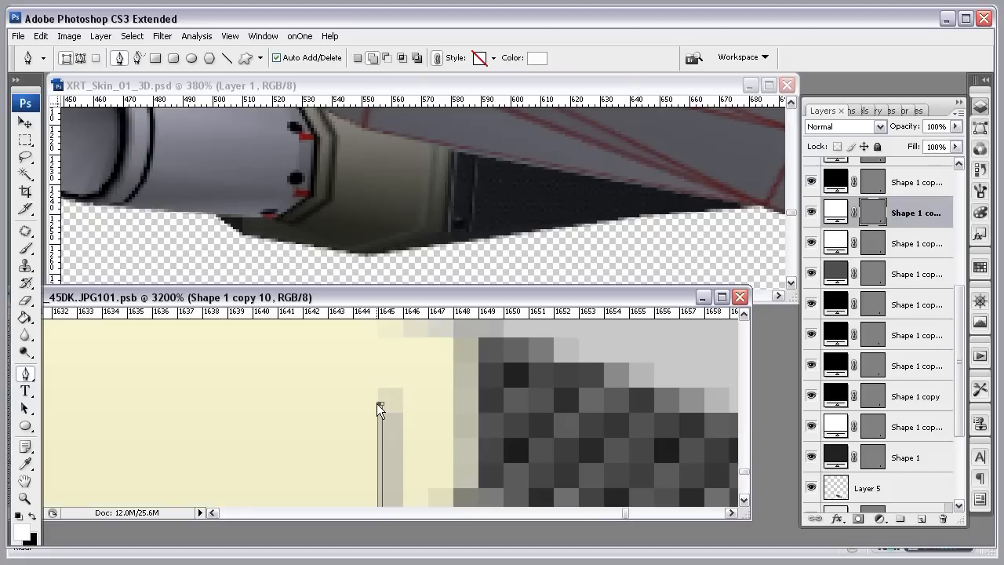
pyautogui.scroll(-4, 377, 403)
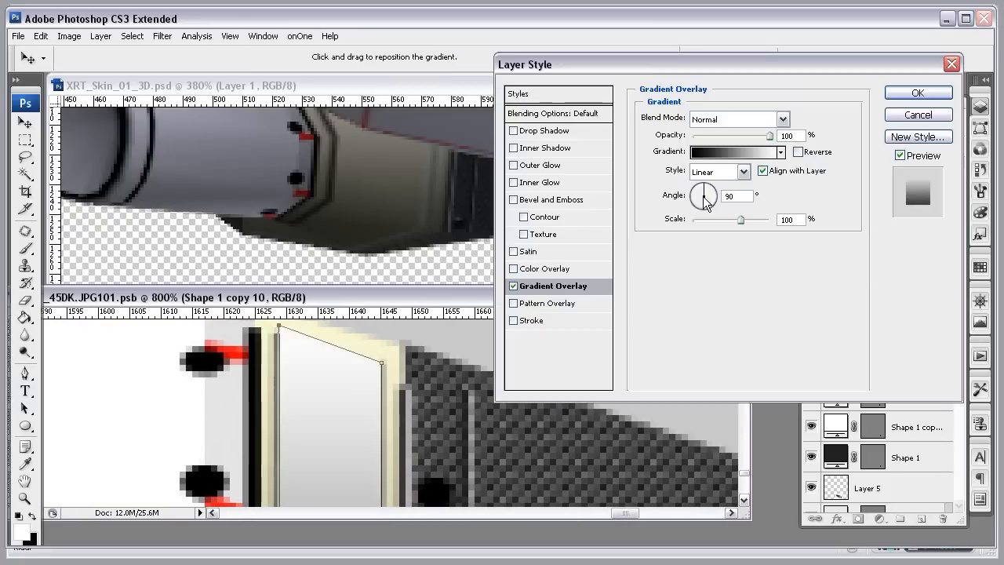
pyautogui.moveTo(702, 196); pyautogui.dragTo(688, 197)
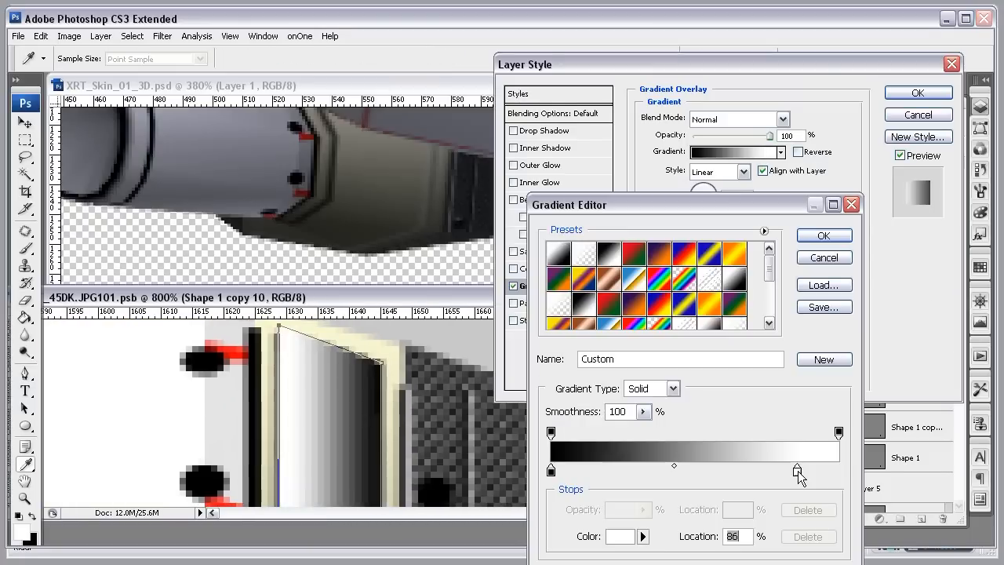
pyautogui.click(841, 474)
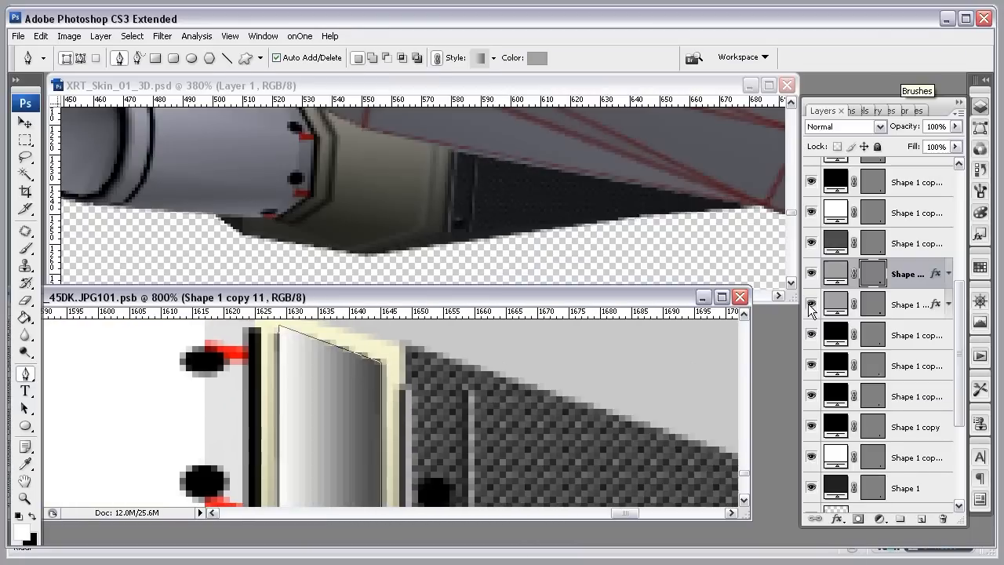
# - Hide the spare panel copy, merge the gradient panel into a new layer, and blend it using a darkening mode at reduced opacity
pyautogui.click(812, 305)
pyautogui.keyDown('ctrl'); pyautogui.click(922, 518); pyautogui.keyUp('ctrl')
pyautogui.keyDown('ctrl'); pyautogui.click(893, 277); pyautogui.keyUp('ctrl')
pyautogui.hotkey('ctrl', 'e')
pyautogui.click(880, 126)
pyautogui.click(832, 176)
pyautogui.moveTo(955, 126); pyautogui.dragTo(911, 144)
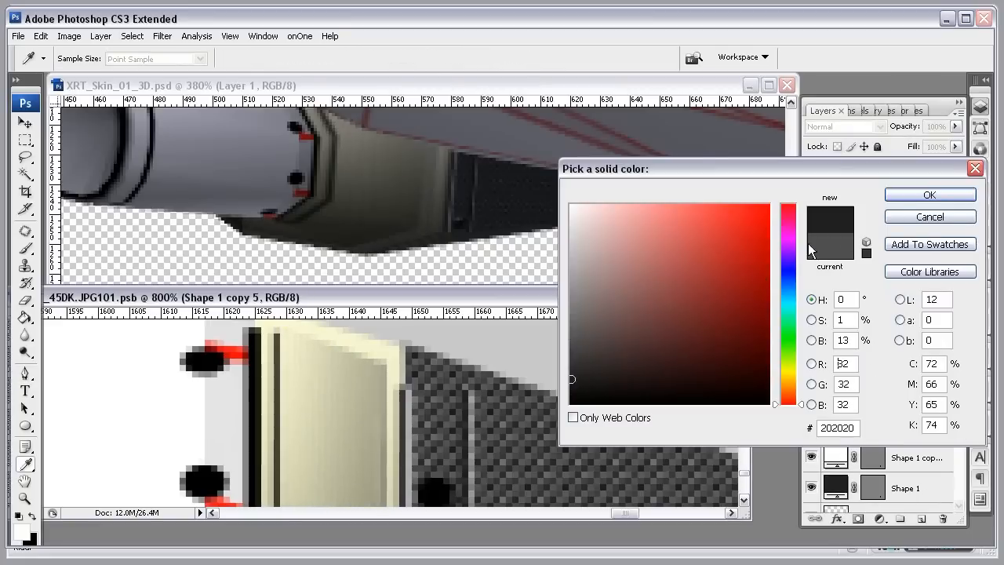
# - Set the thin line's colour to dark grey 202020, and nudge the lower end of the white highlight beside it to the right
pyautogui.press('Return')
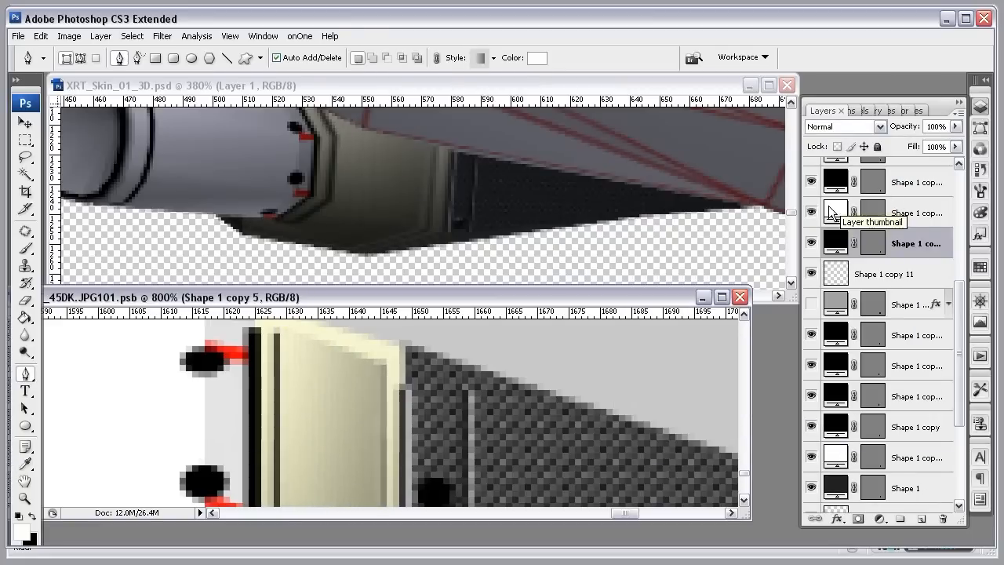
pyautogui.click(872, 212)
pyautogui.scroll(6, 409, 438)
pyautogui.scroll(-10, 403, 440)
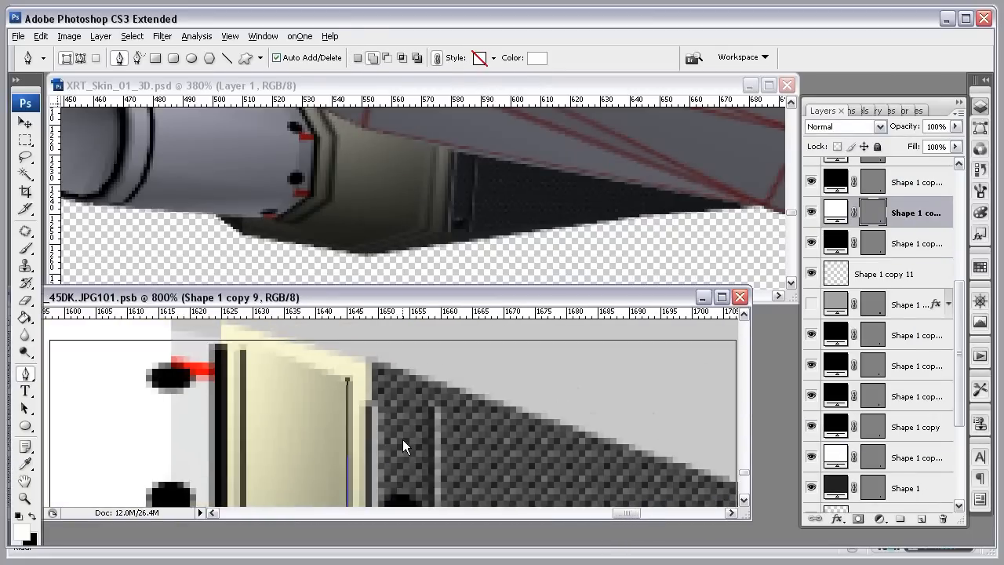
pyautogui.scroll(6, 413, 439)
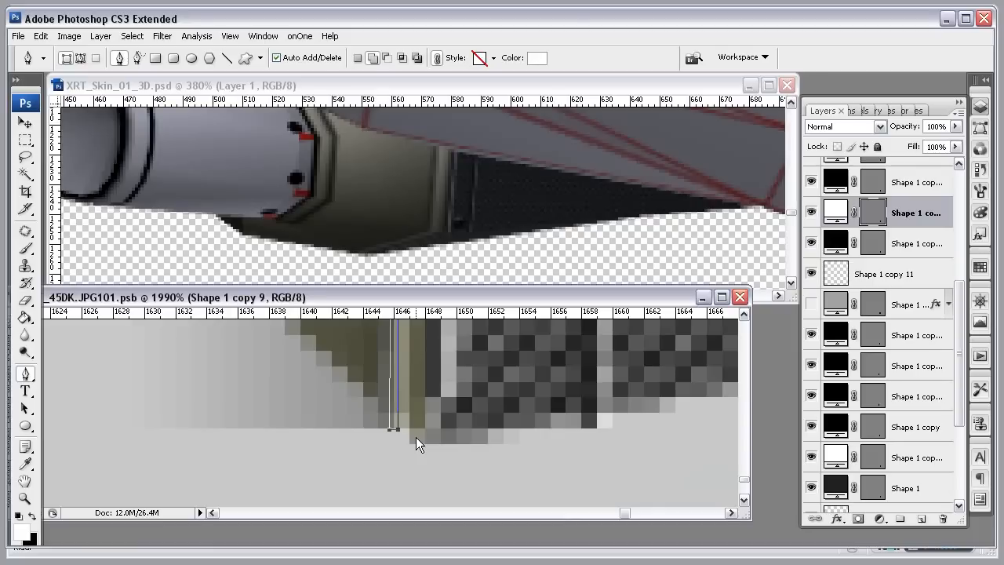
pyautogui.press('Right')
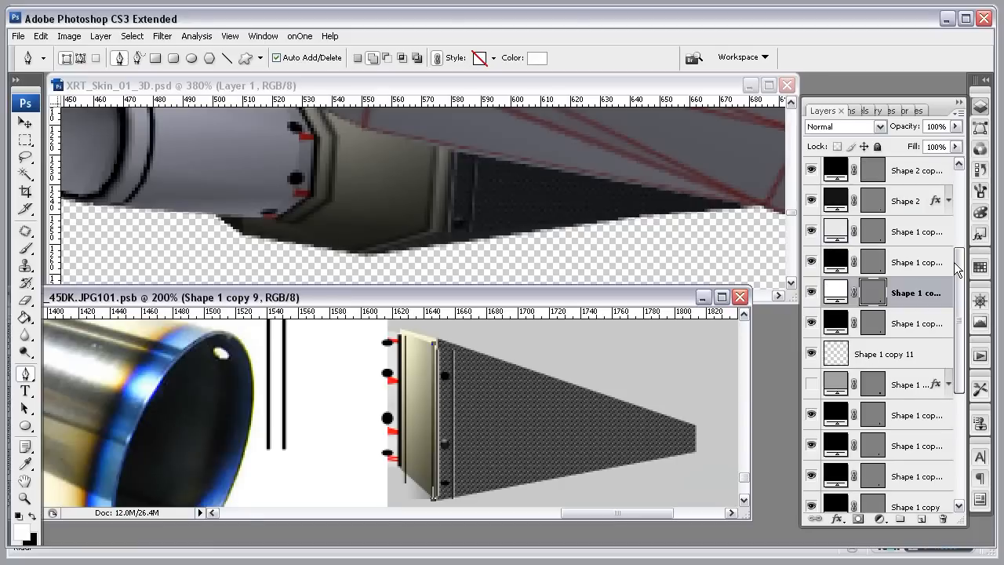
# - Give the tailpipe section a linear Gradient Overlay at 90° with grey, white and pale gold stops matched to the muffler photo
pyautogui.moveTo(315, 395); pyautogui.dragTo(445, 396)
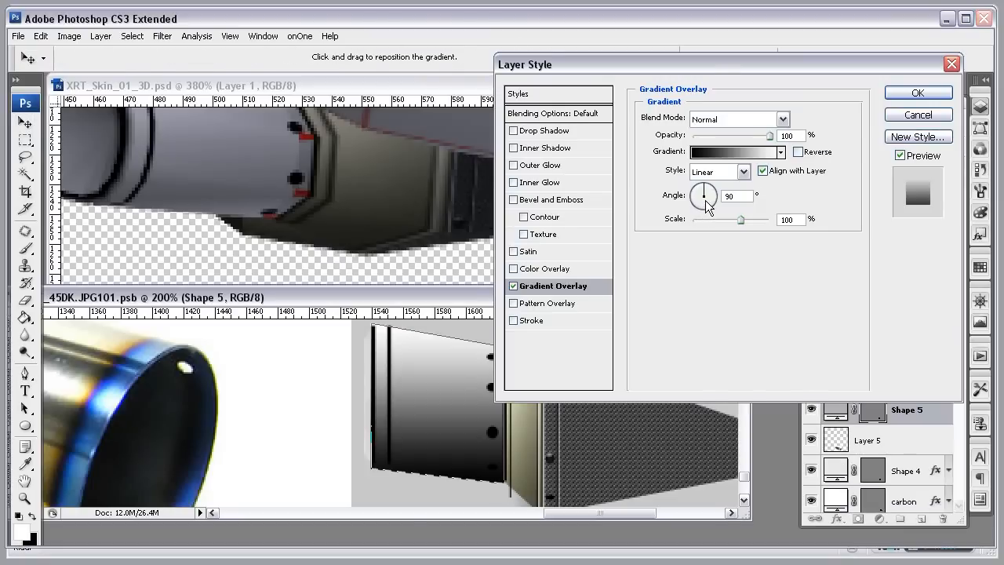
pyautogui.click(902, 94)
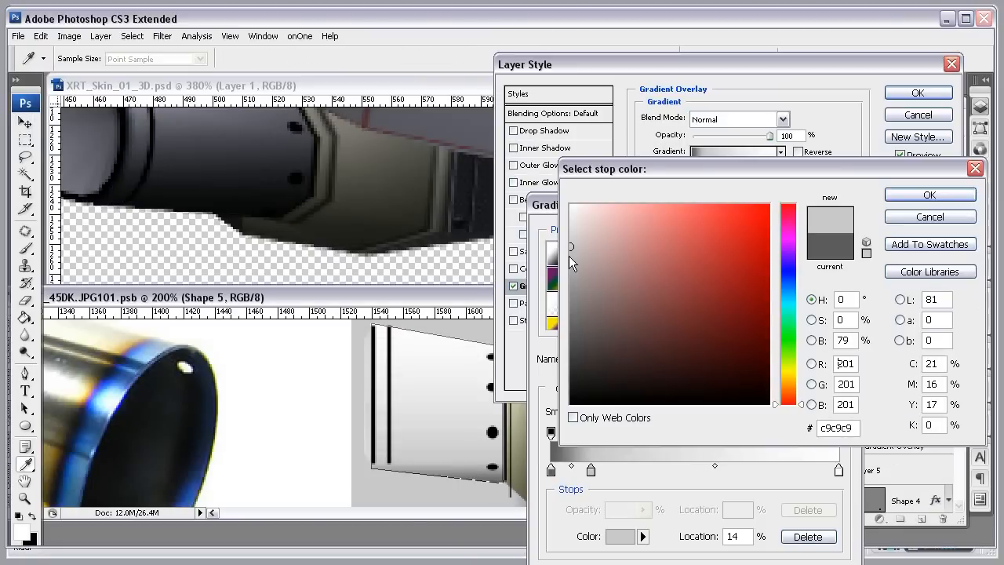
pyautogui.click(571, 260)
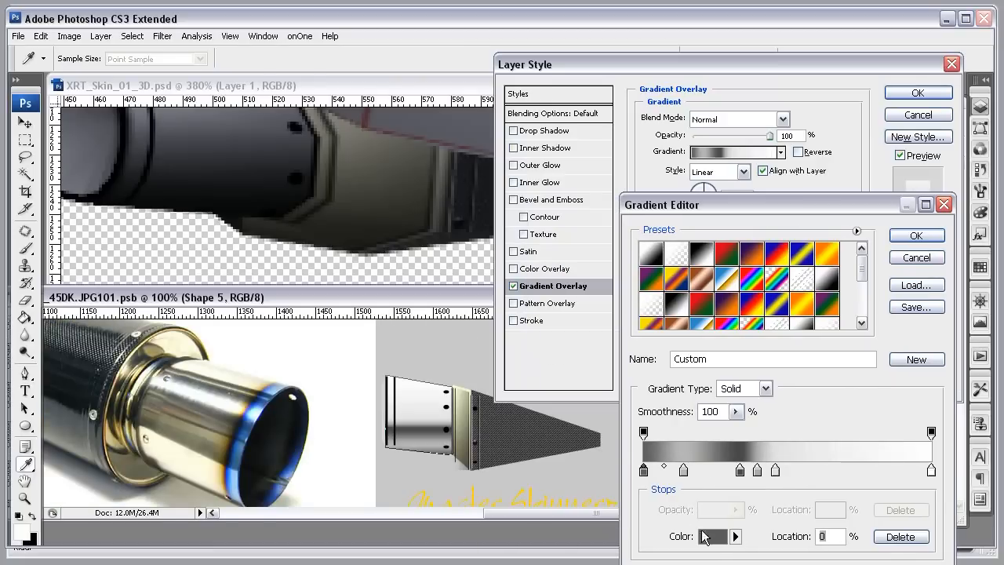
pyautogui.click(704, 537)
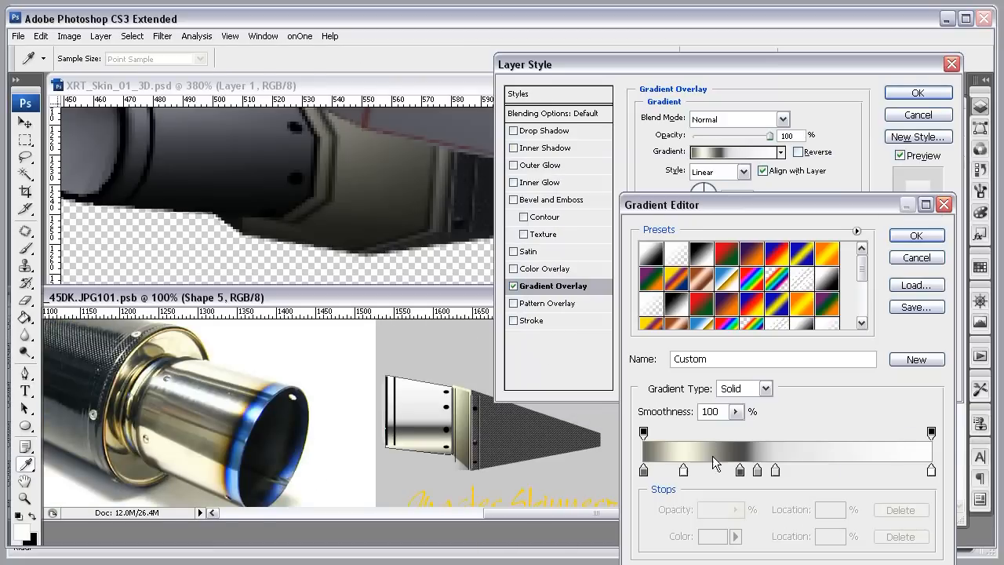
pyautogui.doubleClick(785, 470)
pyautogui.click(209, 410)
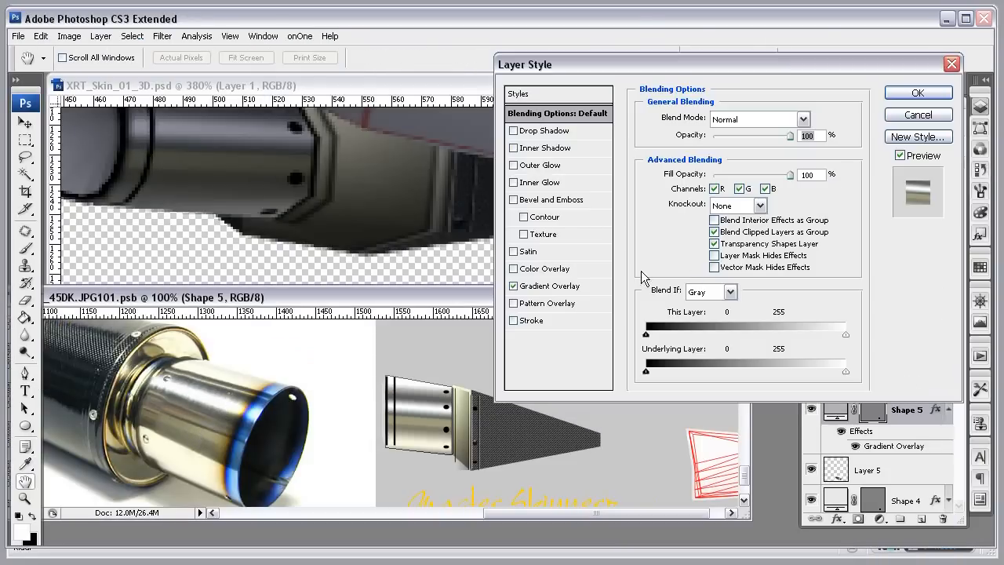
# - Refine the tailpipe section's Gradient Overlay with extra olive, grey and white stops, and shift the olive stop slightly towards the start
pyautogui.click(596, 287)
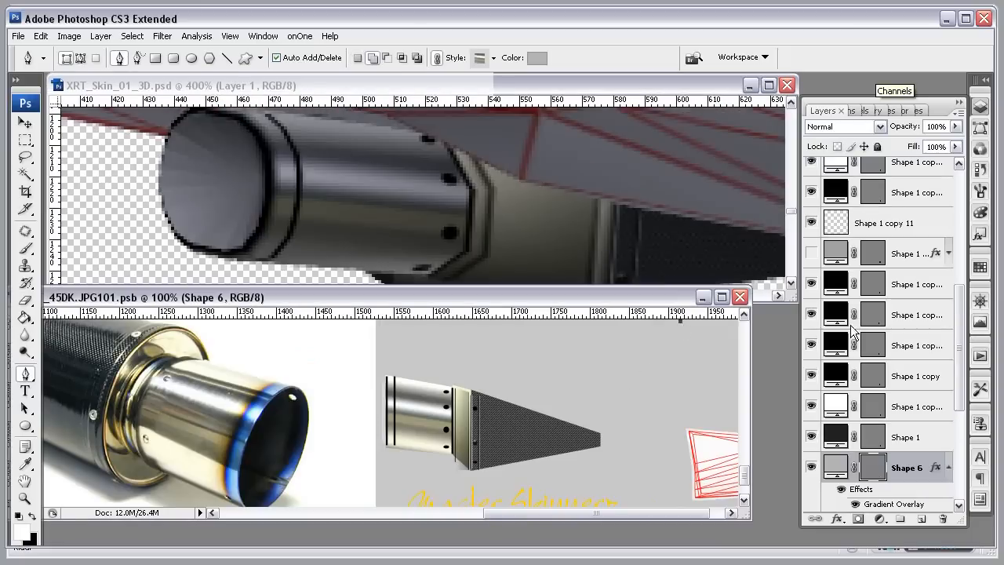
pyautogui.doubleClick(934, 468)
pyautogui.click(581, 286)
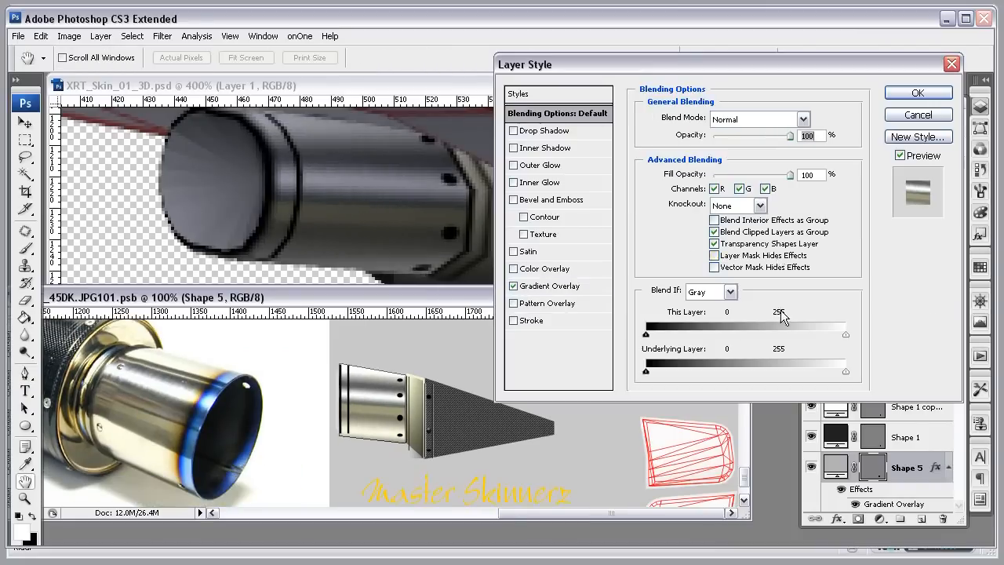
pyautogui.click(569, 286)
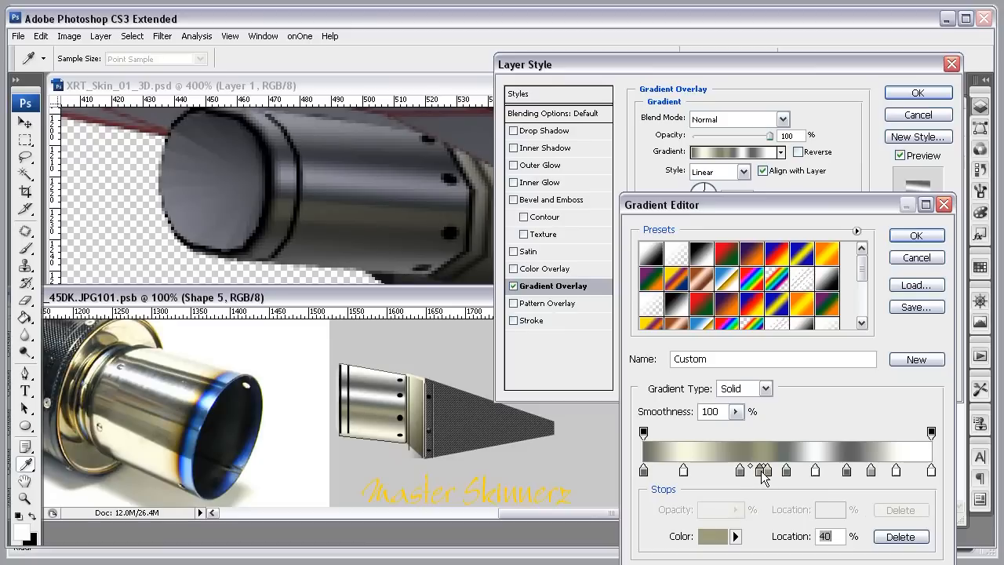
pyautogui.moveTo(763, 477); pyautogui.dragTo(758, 476)
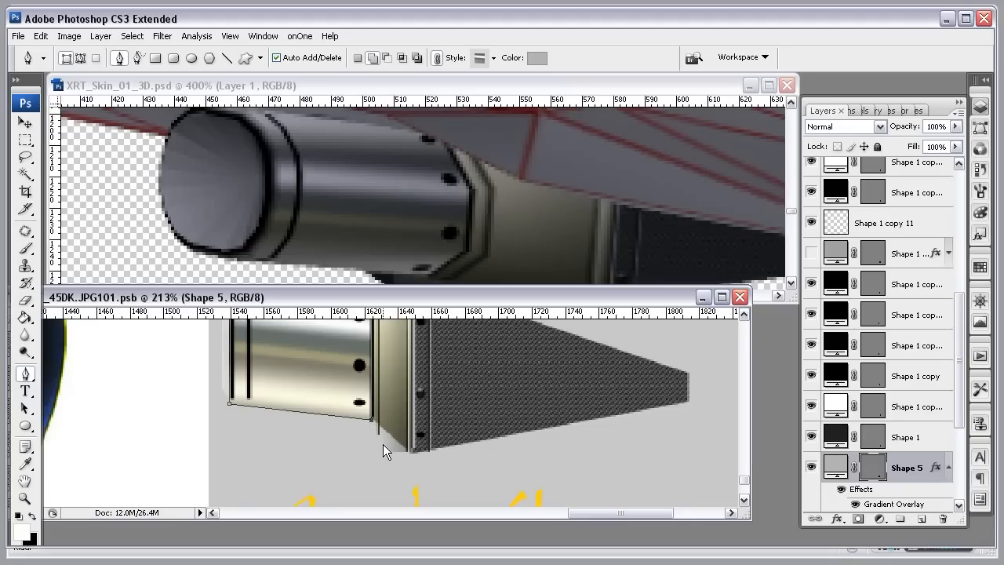
# - Add an Inner Bevel and a Drop Shadow at 180° without global light and with reduced size to the seam between tailpipe and collar
pyautogui.hotkey('ctrl', '+')
pyautogui.hotkey('ctrl', '+')
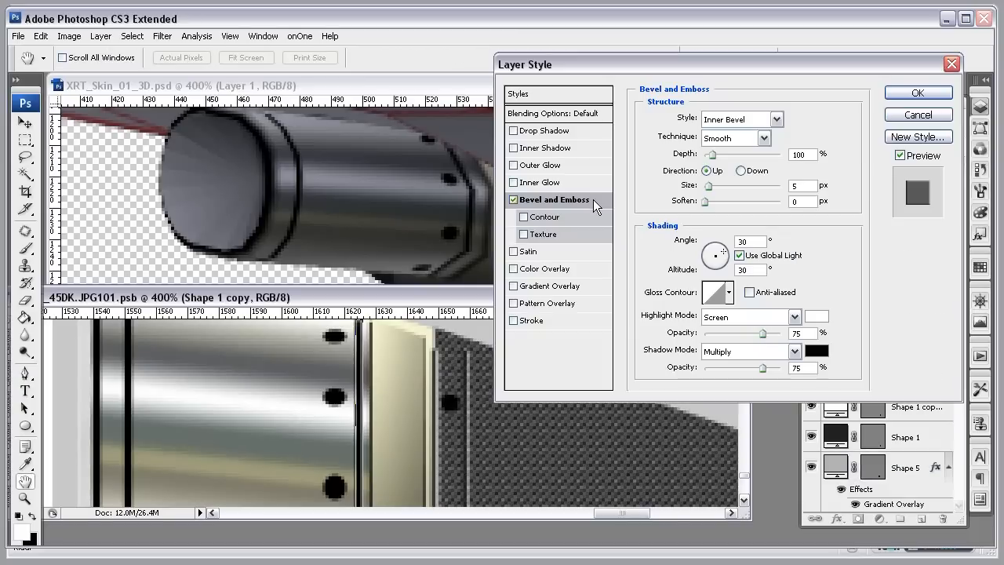
pyautogui.click(546, 130)
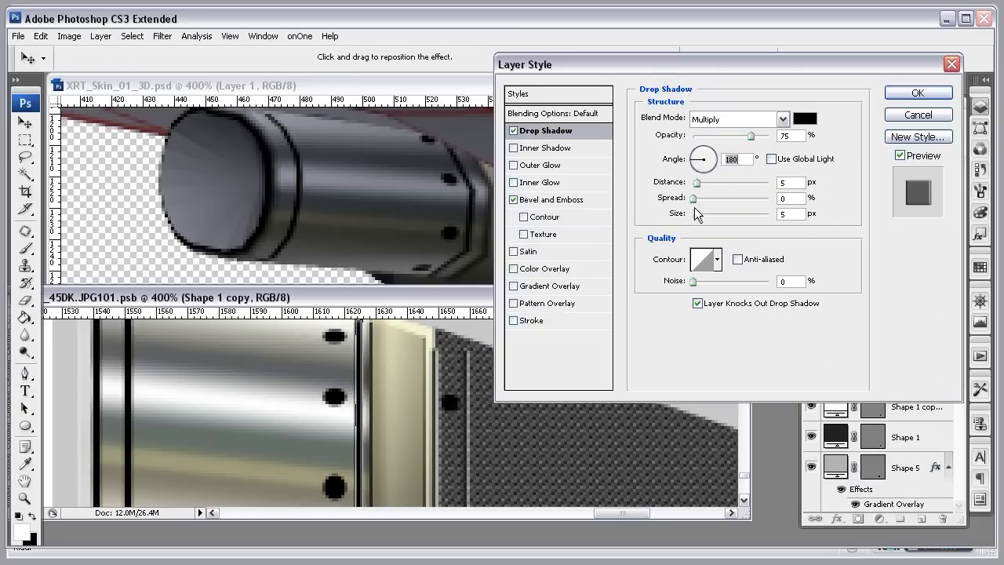
pyautogui.moveTo(697, 215); pyautogui.dragTo(692, 214)
pyautogui.click(926, 94)
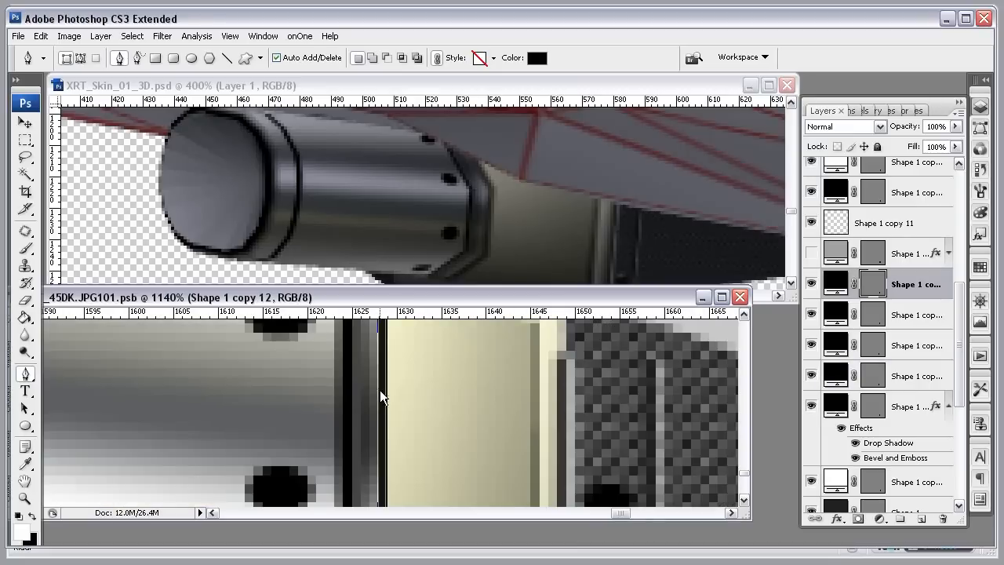
# - Recolour the tailpipe rivets grey and give them a smooth Inner Bevel with slightly increased depth, copying the style between them
pyautogui.press('v')
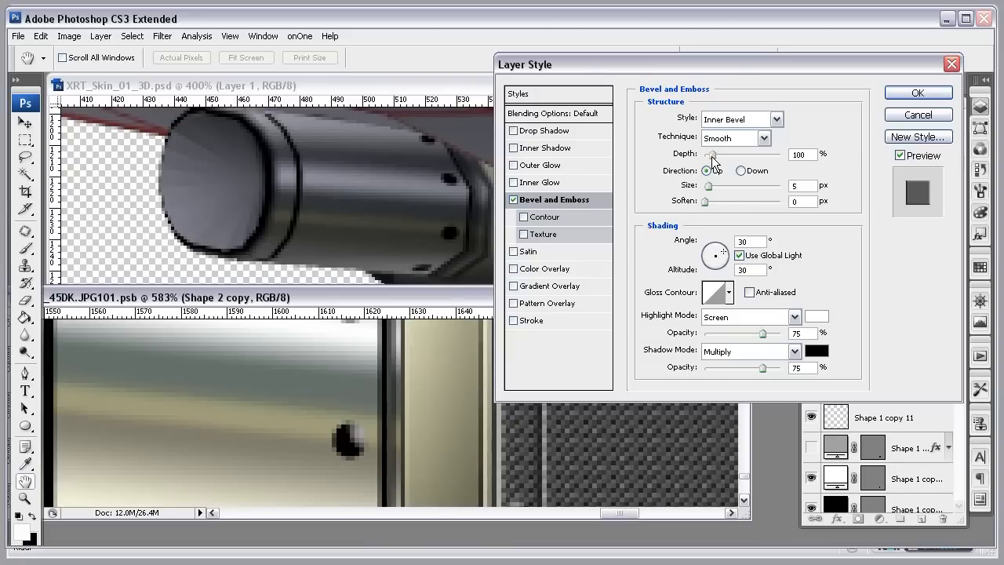
pyautogui.moveTo(713, 156); pyautogui.dragTo(717, 156)
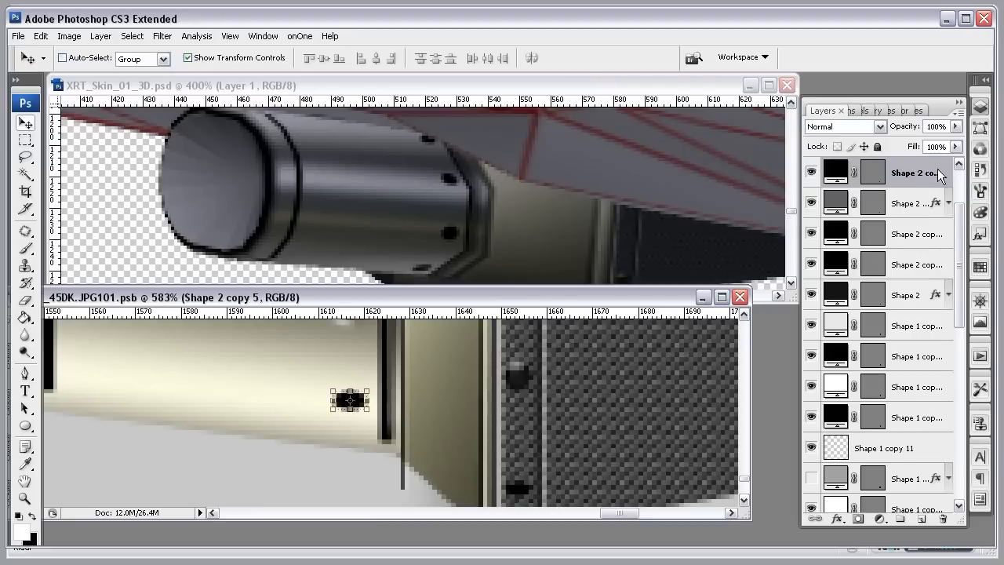
pyautogui.rightClick(820, 171)
pyautogui.hotkey('ctrl', 's')
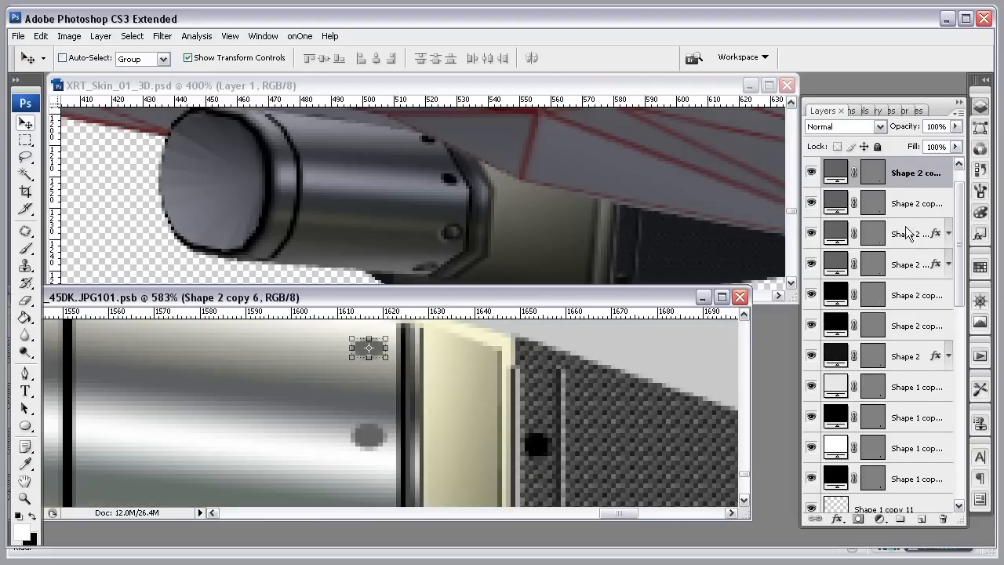
pyautogui.click(909, 203)
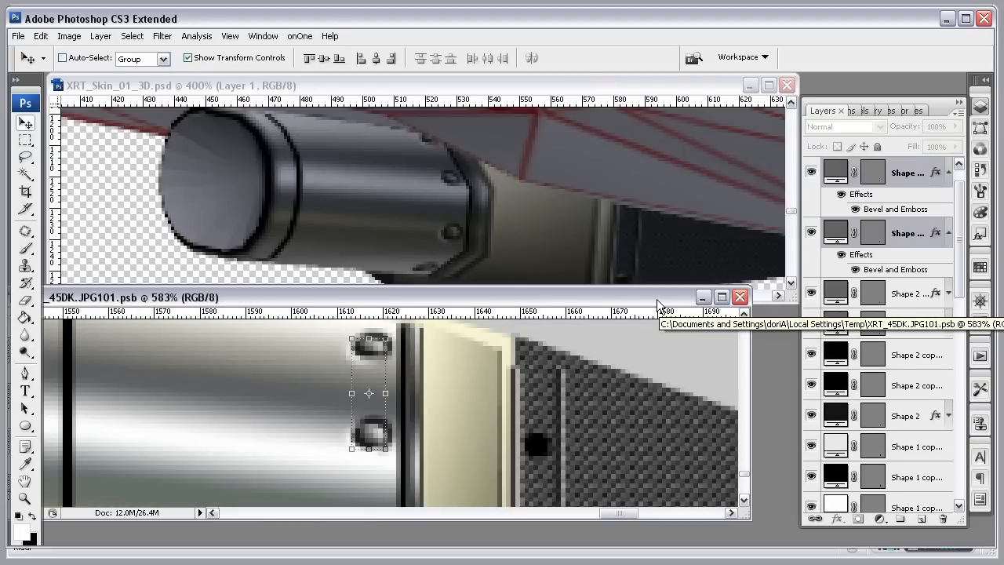
# - Copy the tailpipe section's gradient layer style onto the gold collar beside it
pyautogui.hotkey('ctrl', '-')
pyautogui.hotkey('ctrl', '-')
pyautogui.hotkey('ctrl', '-')
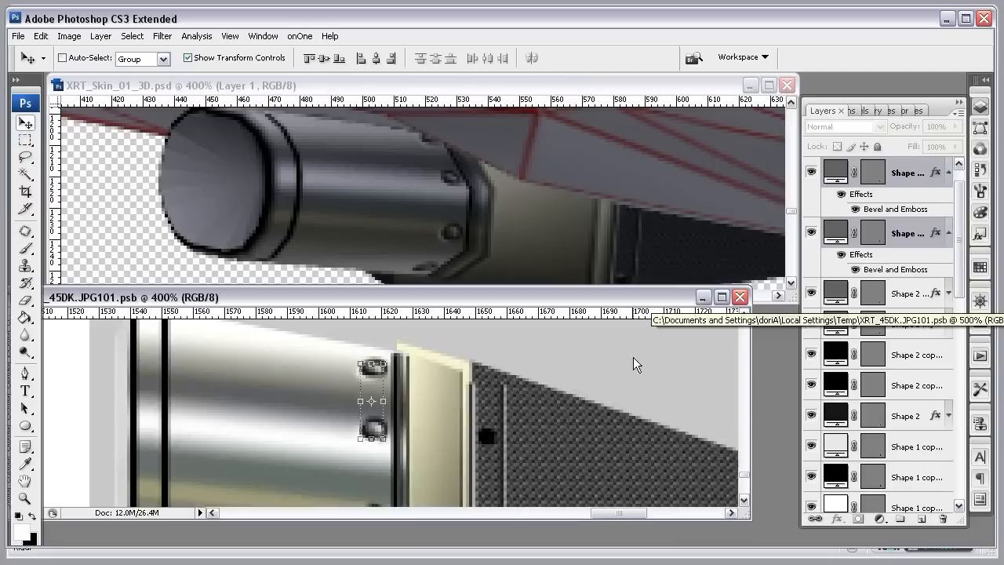
pyautogui.moveTo(367, 404); pyautogui.dragTo(409, 403)
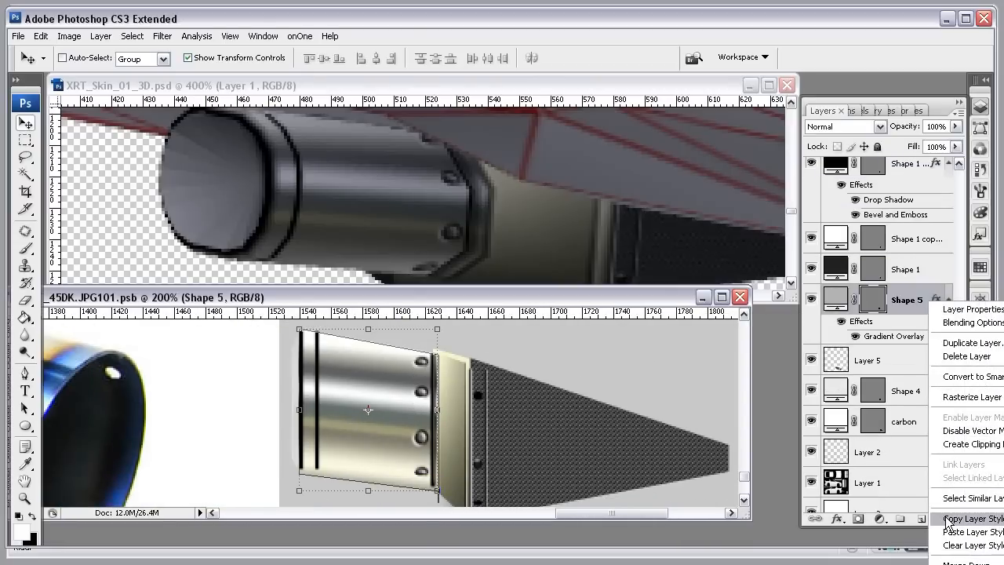
pyautogui.click(898, 532)
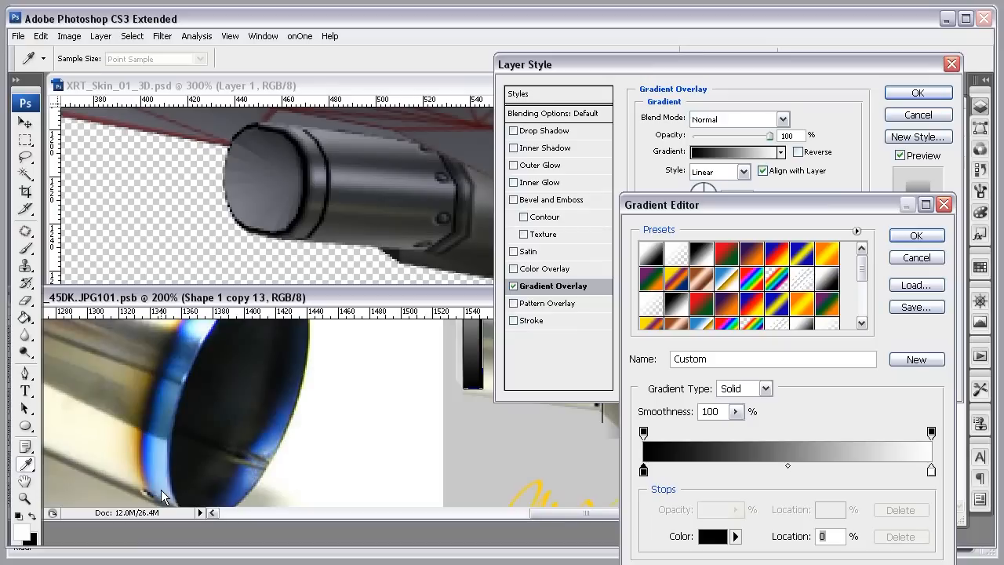
# - Fill the tip band's Gradient Overlay with light and deep blue stops sampled from the muffler photo's rim
pyautogui.click(161, 488)
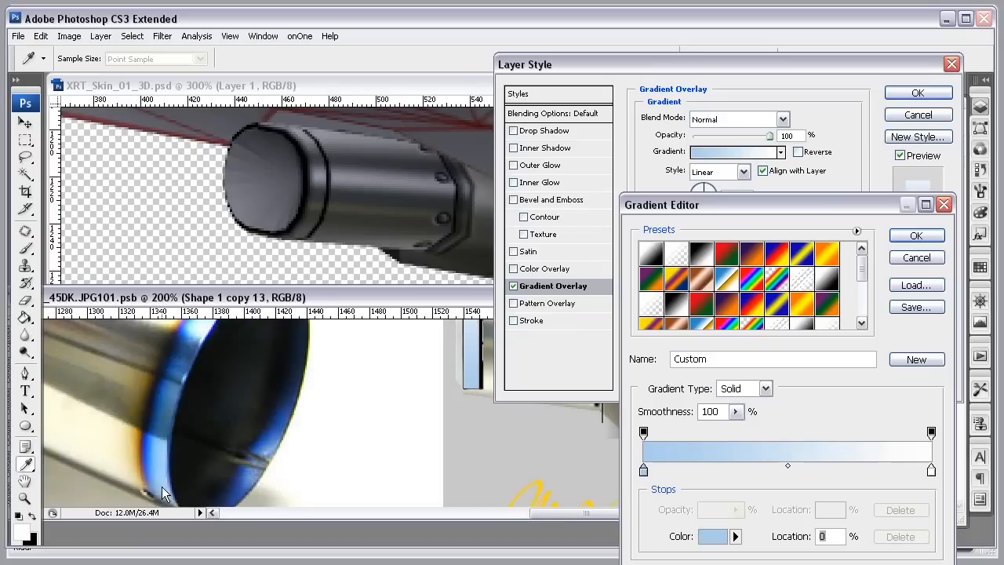
pyautogui.click(173, 381)
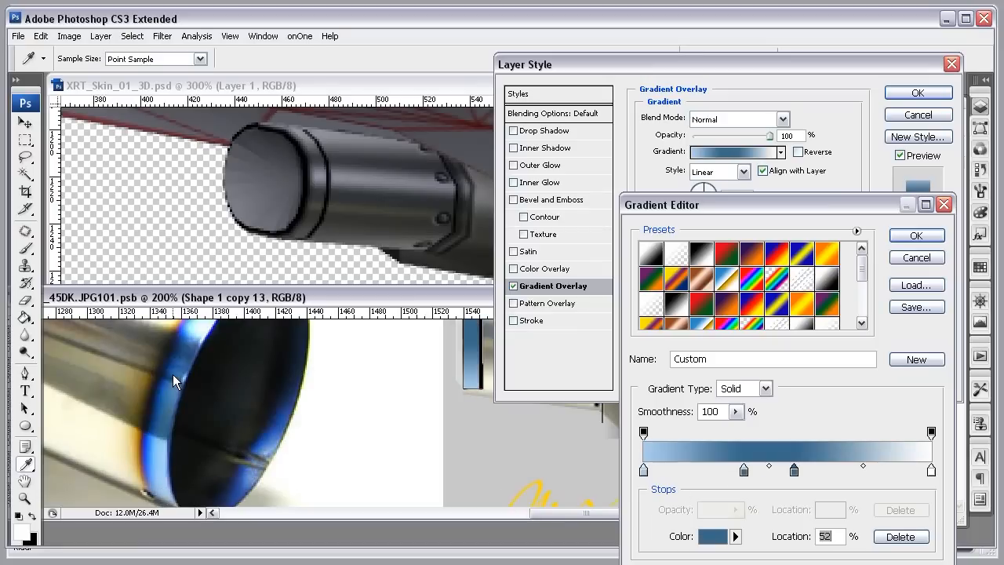
pyautogui.click(173, 374)
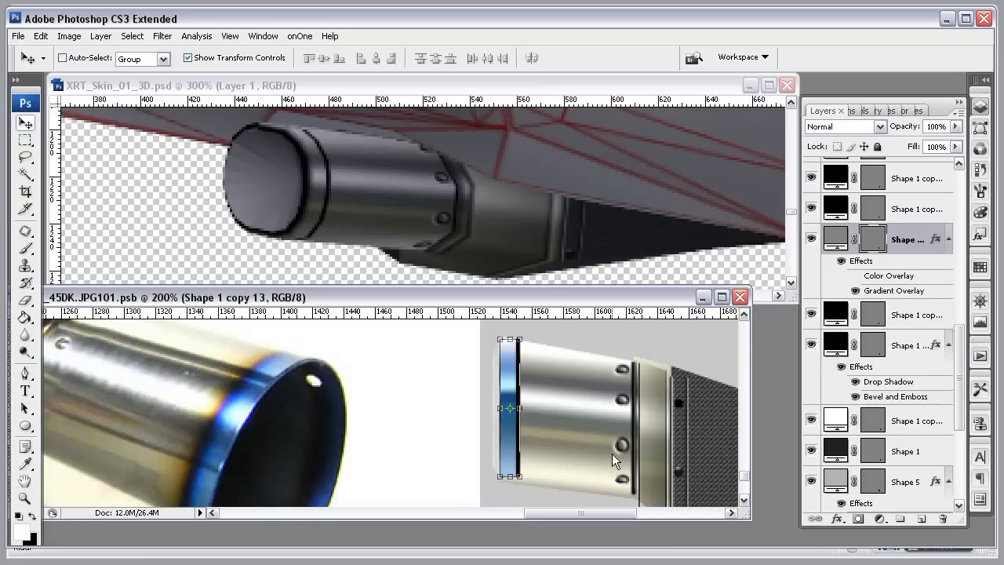
pyautogui.click(950, 238)
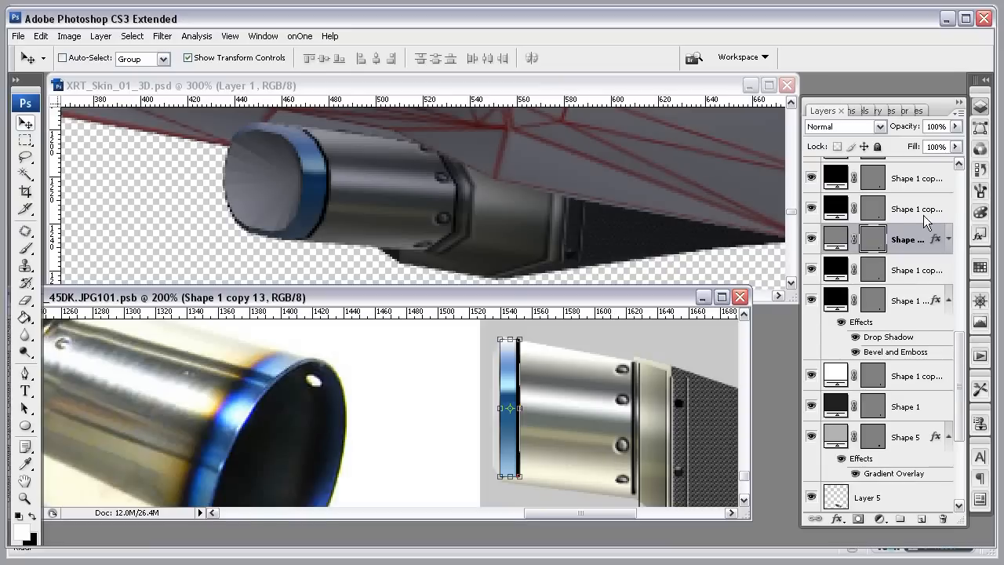
# - Hide the black line beside the blue band, widen its copy to 355.6%, and overlay a white, yellow, orange, navy and blue gradient across it
pyautogui.click(924, 211)
pyautogui.click(812, 209)
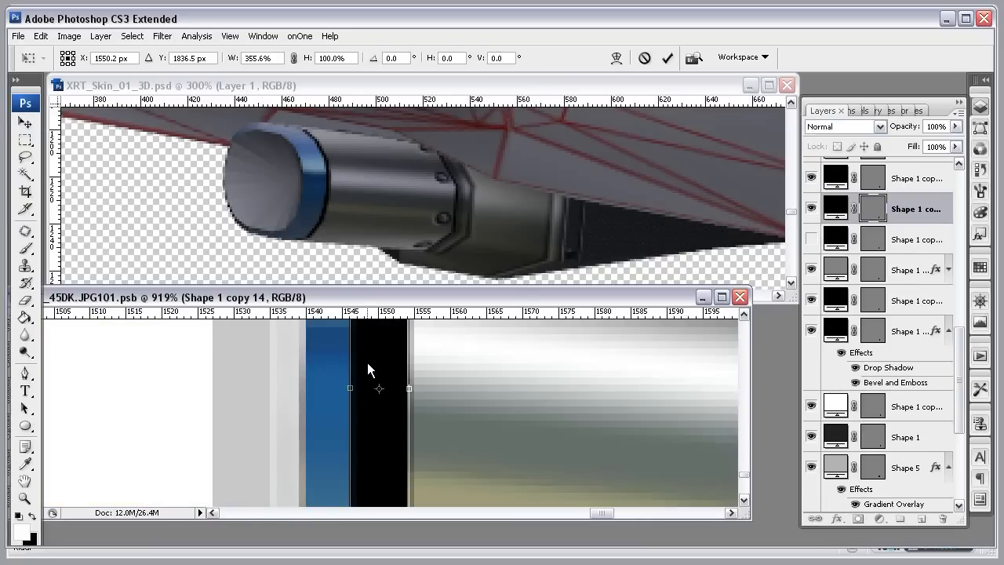
pyautogui.doubleClick(947, 211)
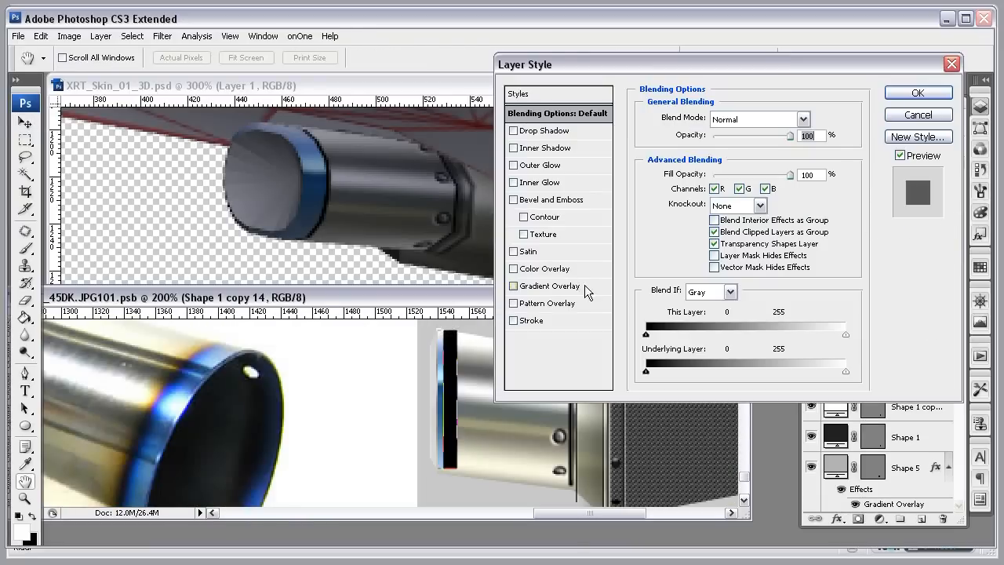
pyautogui.click(584, 286)
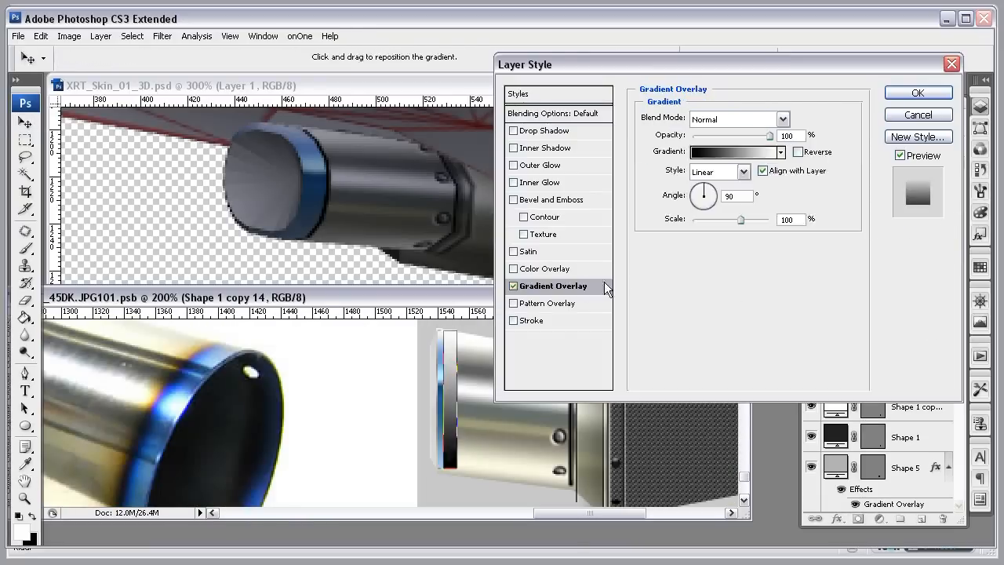
pyautogui.click(734, 151)
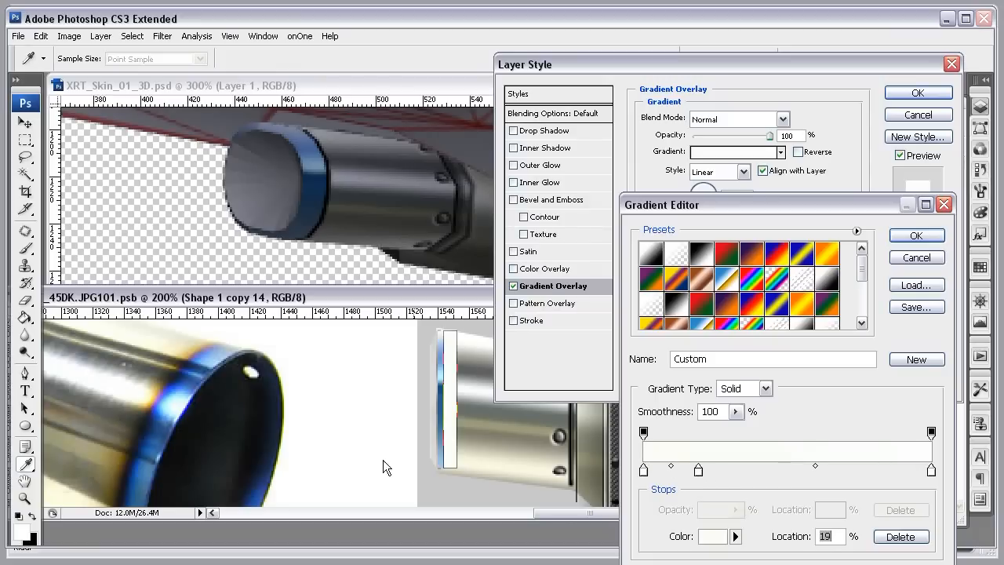
pyautogui.click(383, 461)
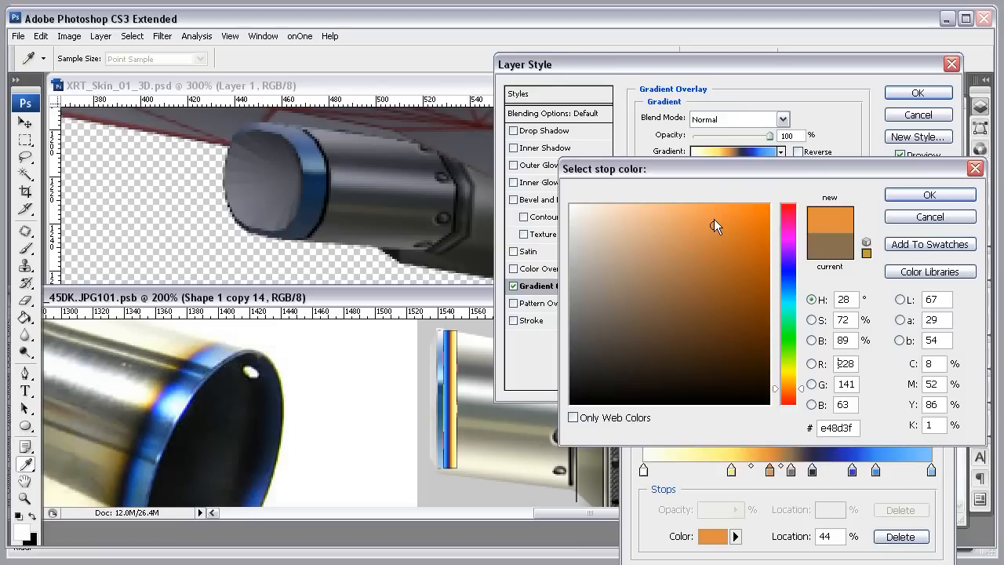
pyautogui.click(687, 217)
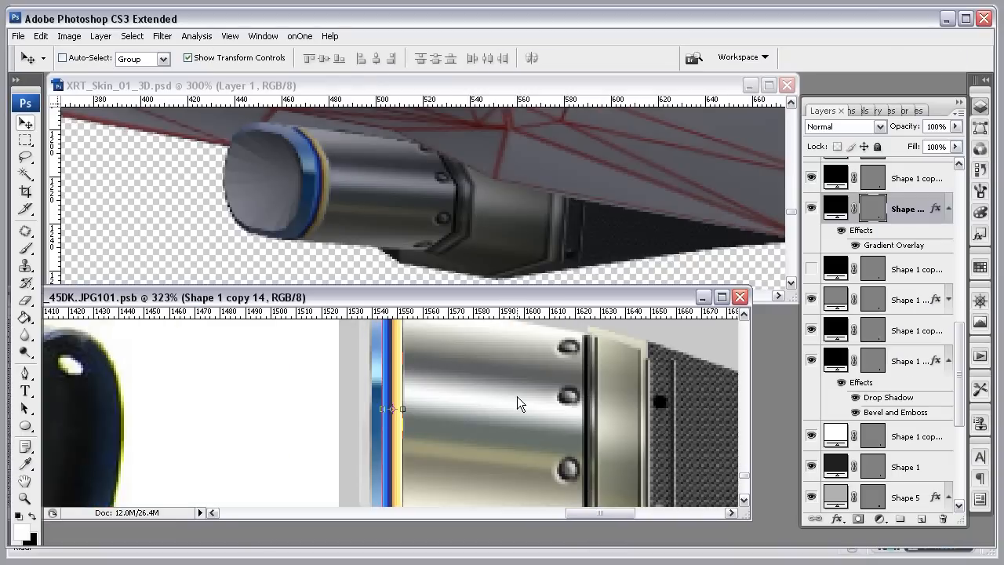
# - Place a rasterized copy of the blue band's outer black line above the gradient strip, hide the original, and soften the copy with Gaussian Blur
pyautogui.click(908, 330)
pyautogui.moveTo(909, 331); pyautogui.dragTo(911, 211)
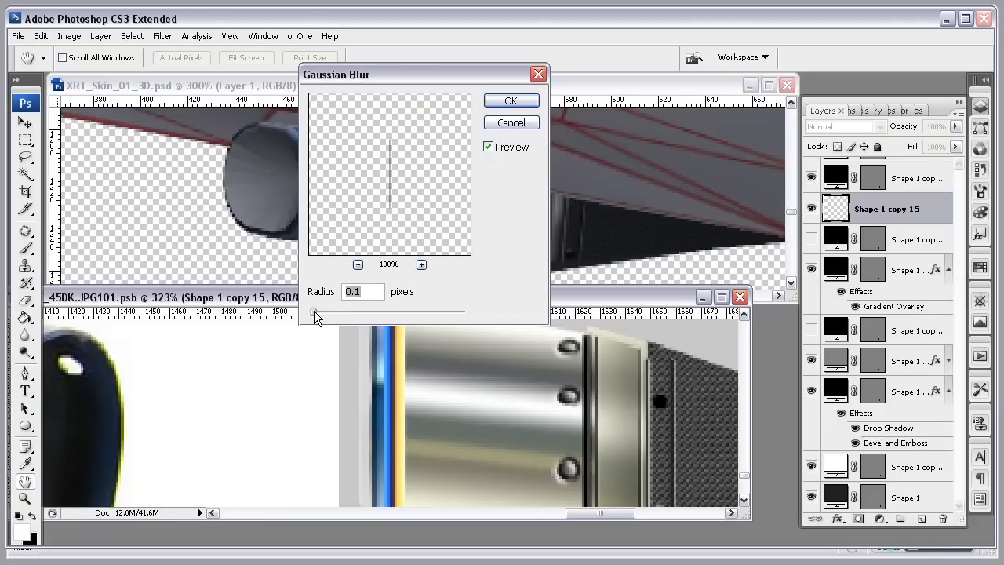
pyautogui.press('Return')
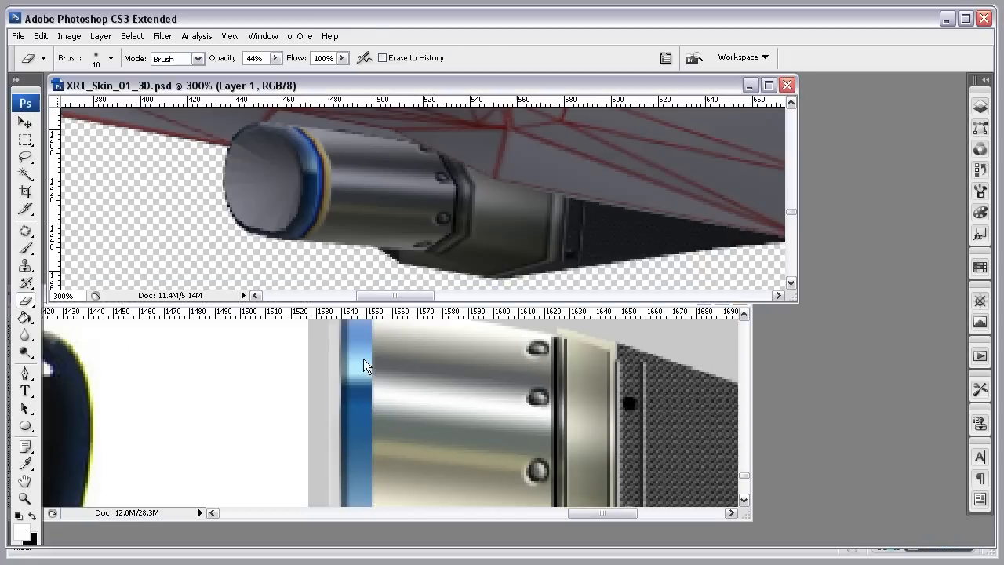
# - Soften the gradient strip beside the blue tip band with the Eraser at 21% opacity, and check the tip on the 3D model
pyautogui.click(398, 316)
pyautogui.click(274, 59)
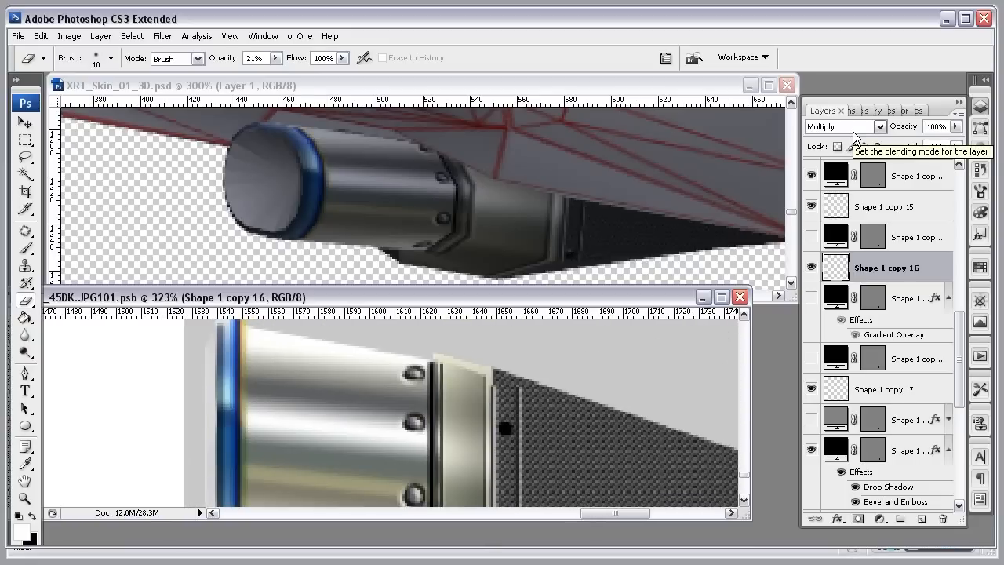
pyautogui.click(490, 84)
pyautogui.hotkey('ctrl', '-')
pyautogui.hotkey('ctrl', '-')
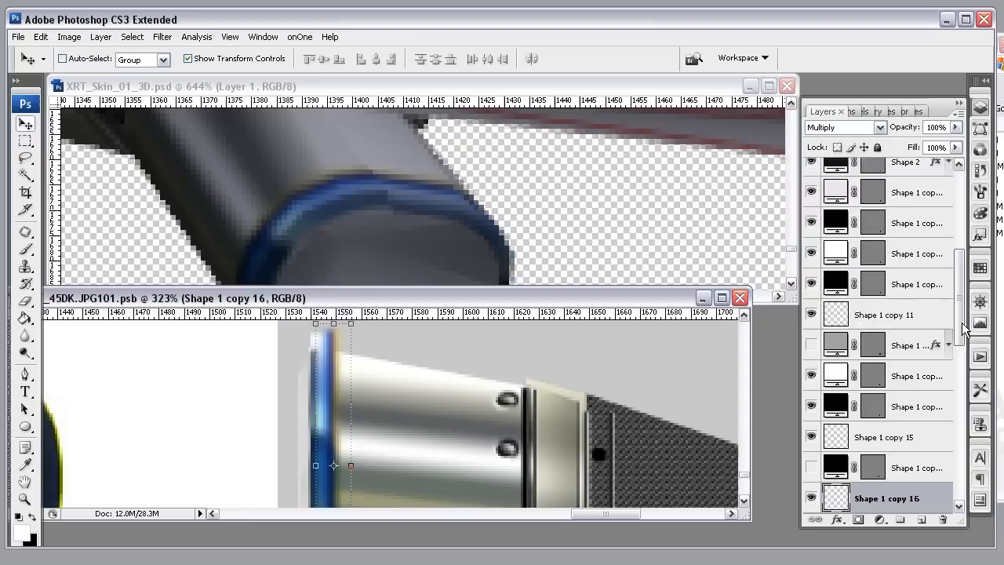
pyautogui.moveTo(364, 358); pyautogui.dragTo(275, 305)
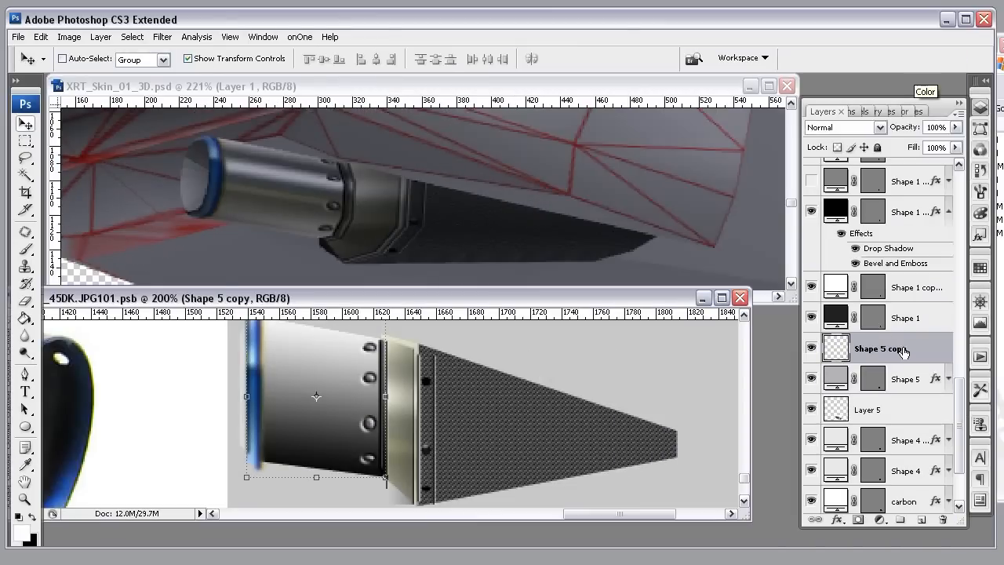
# - Lower the tailpipe's black-to-white shading layer to 53% opacity and set the collar's black-to-white shading layer to Multiply
pyautogui.moveTo(956, 127); pyautogui.dragTo(923, 149)
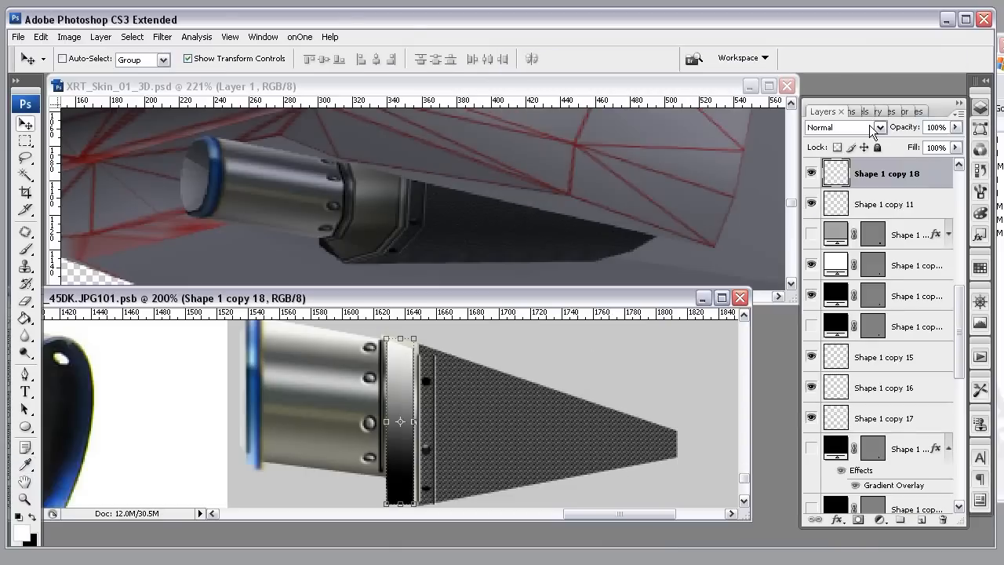
pyautogui.click(844, 127)
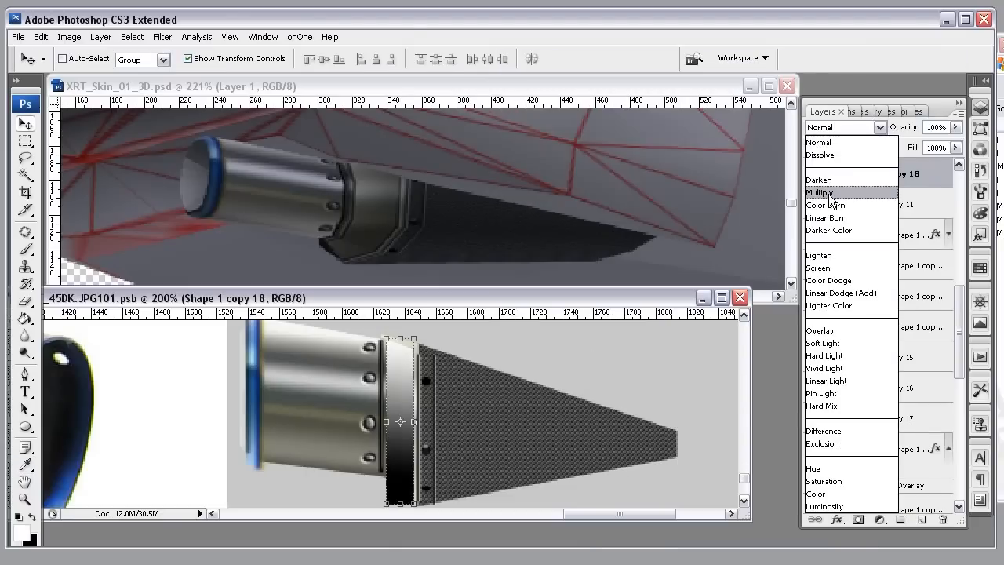
pyautogui.click(840, 193)
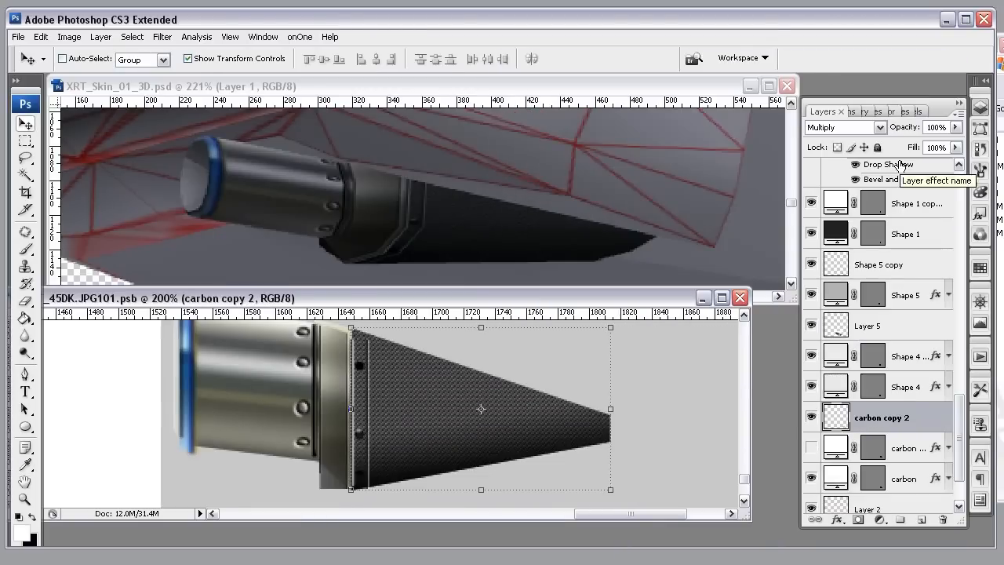
# - Give the collar's shading layer a linear black-to-white Gradient Overlay at 79° with the white stop at 78%
pyautogui.click(929, 269)
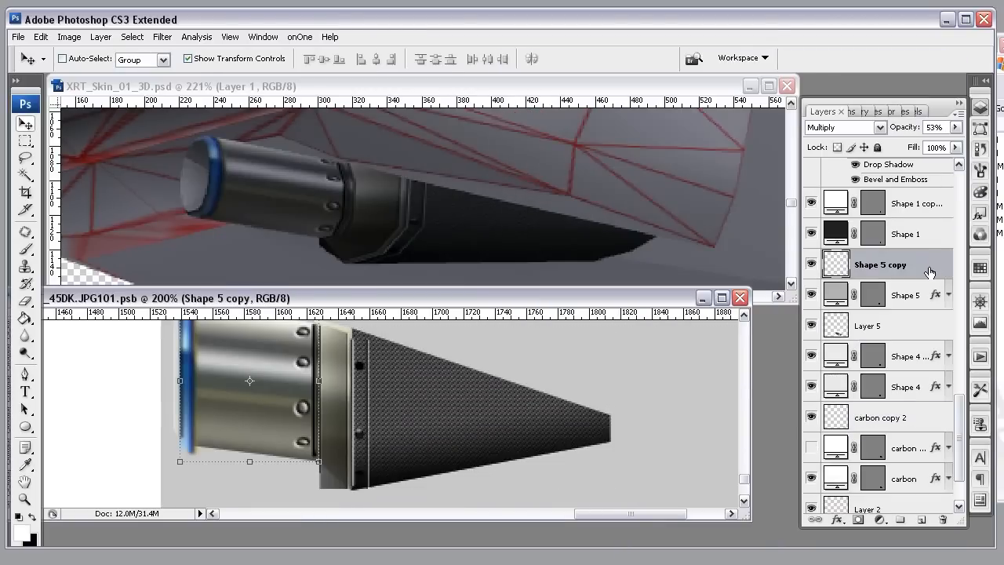
pyautogui.doubleClick(929, 269)
pyautogui.click(585, 286)
pyautogui.press('Return')
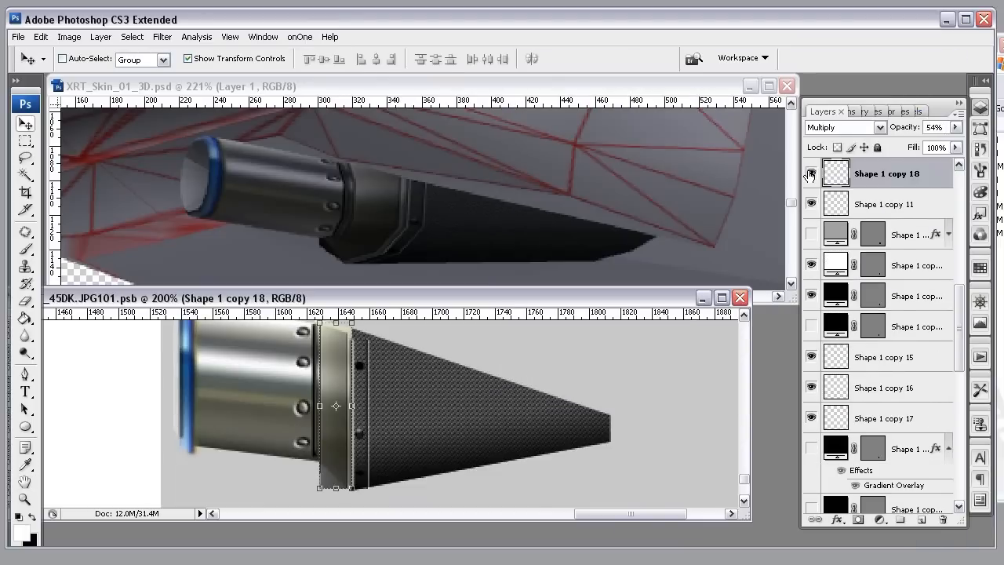
pyautogui.moveTo(348, 401); pyautogui.dragTo(361, 398)
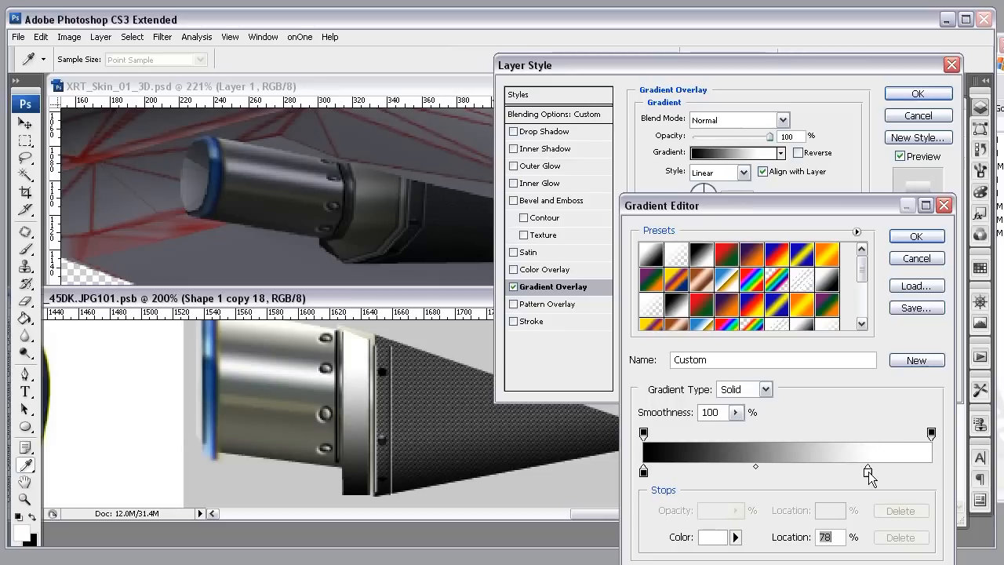
pyautogui.click(908, 217)
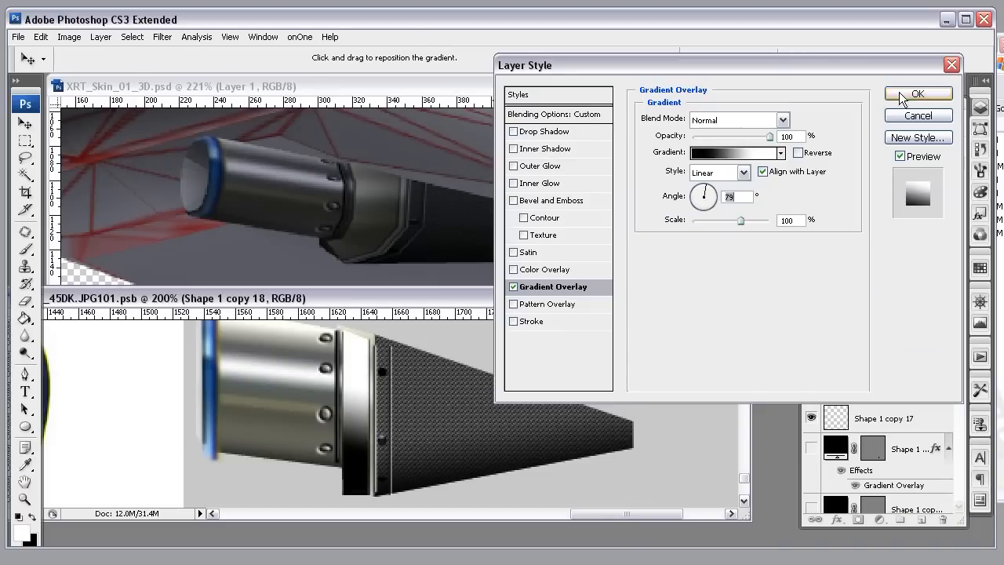
pyautogui.click(903, 96)
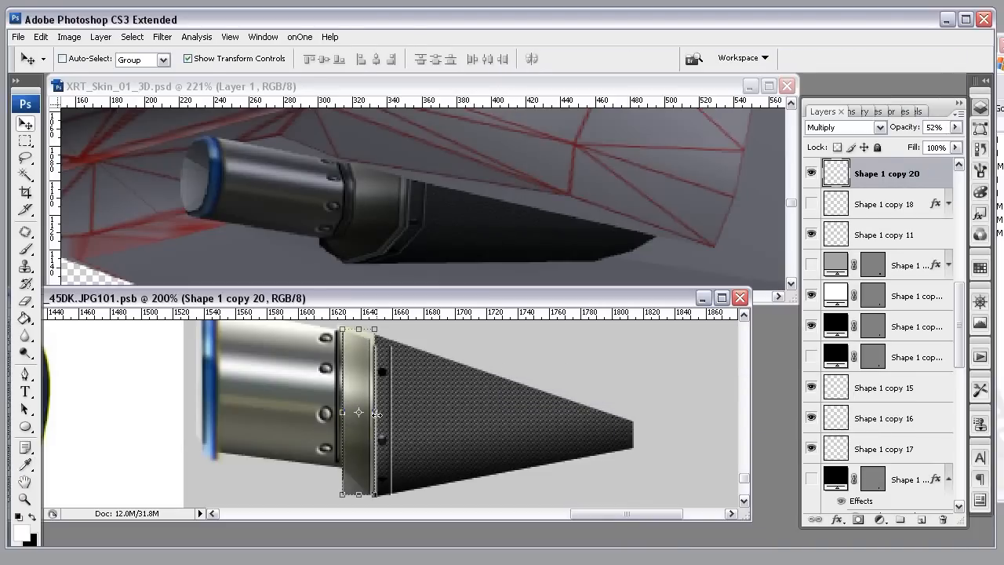
# - Duplicate the Shape 1 copy 11 layer and add a blank layer for brushing
pyautogui.click(884, 235)
pyautogui.moveTo(884, 234); pyautogui.dragTo(918, 519)
pyautogui.click(918, 519)
pyautogui.press('b')
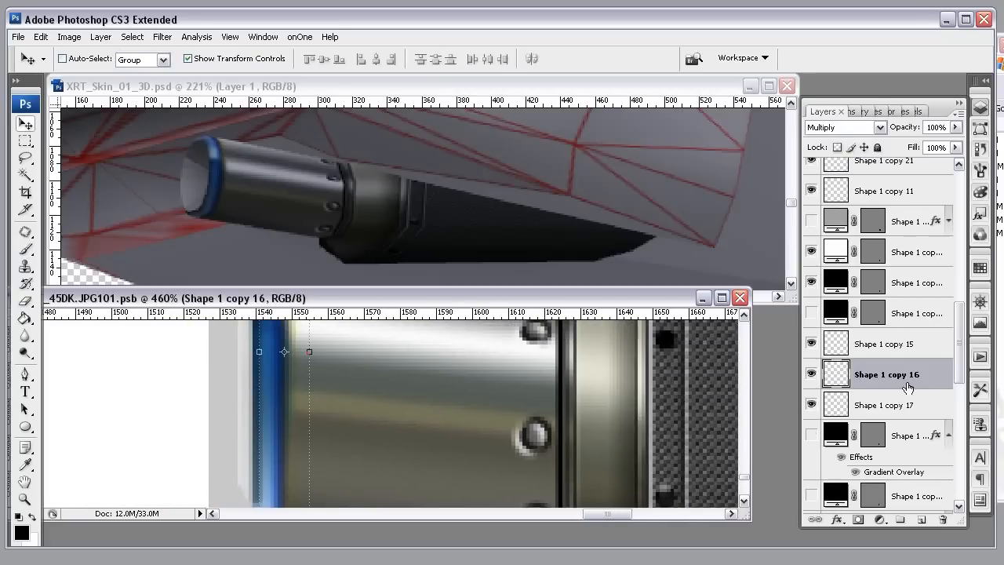
# - Change the blend mode of the Shape 1 copy 16 heat-tint strip beside the blue band and lower its opacity
pyautogui.click(902, 405)
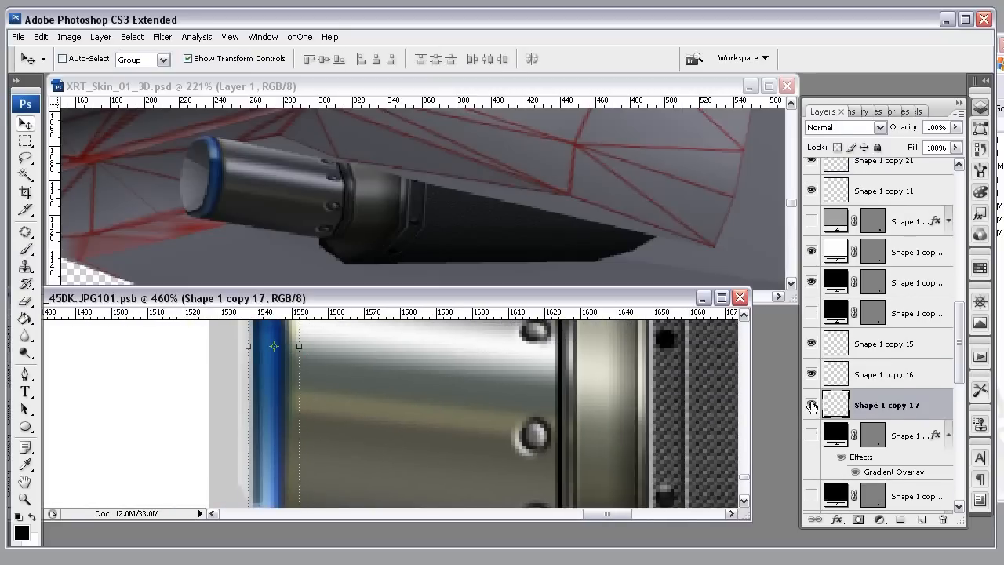
pyautogui.click(902, 375)
pyautogui.click(845, 127)
pyautogui.click(873, 209)
pyautogui.click(956, 127)
pyautogui.moveTo(958, 144); pyautogui.dragTo(918, 149)
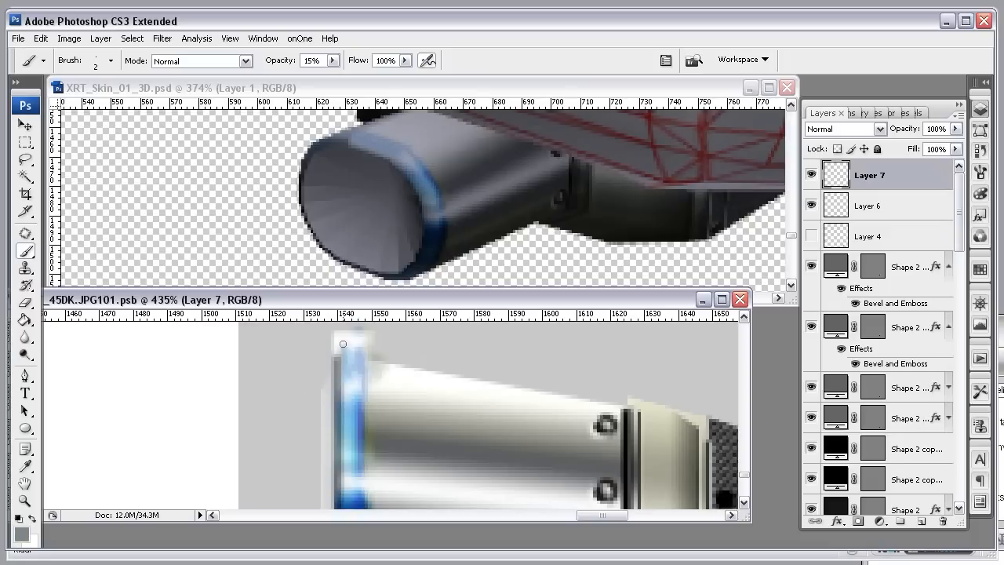
# - Brush grey at 15% opacity along the blue tip band's edge on Layer 7, and merge all exhaust layers down to carbon into a Muffler copy
pyautogui.moveTo(343, 343); pyautogui.dragTo(340, 358)
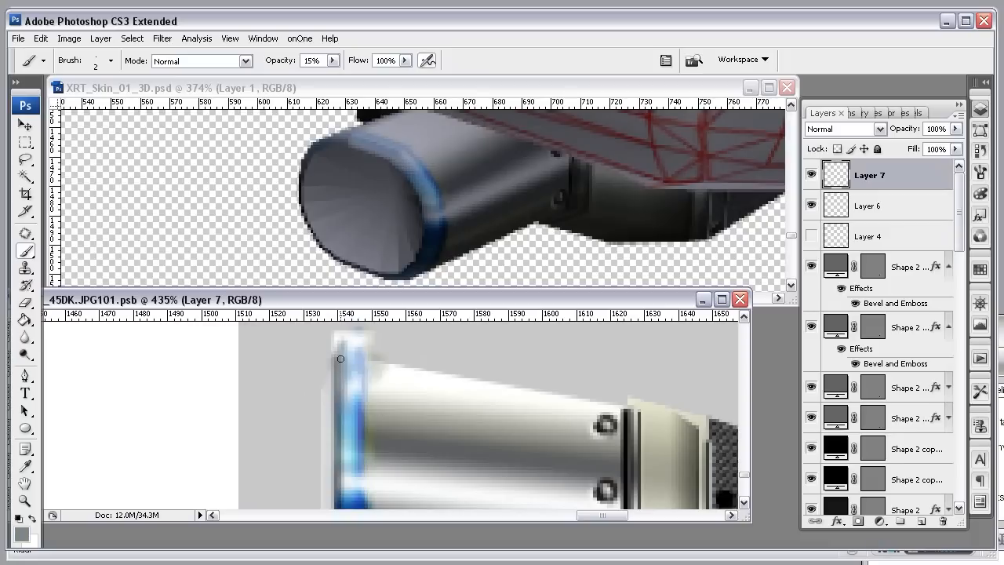
pyautogui.click(666, 61)
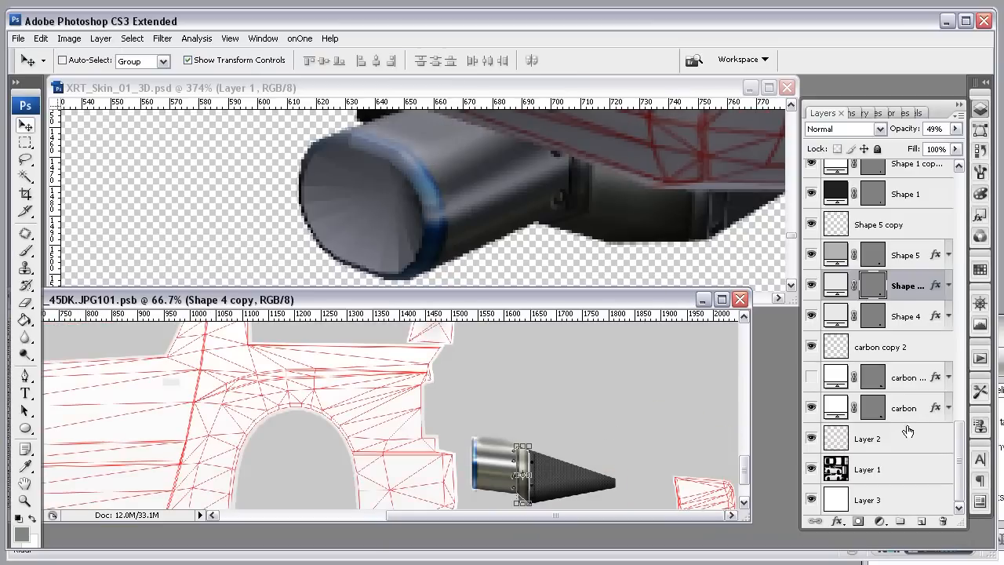
pyautogui.click(910, 416)
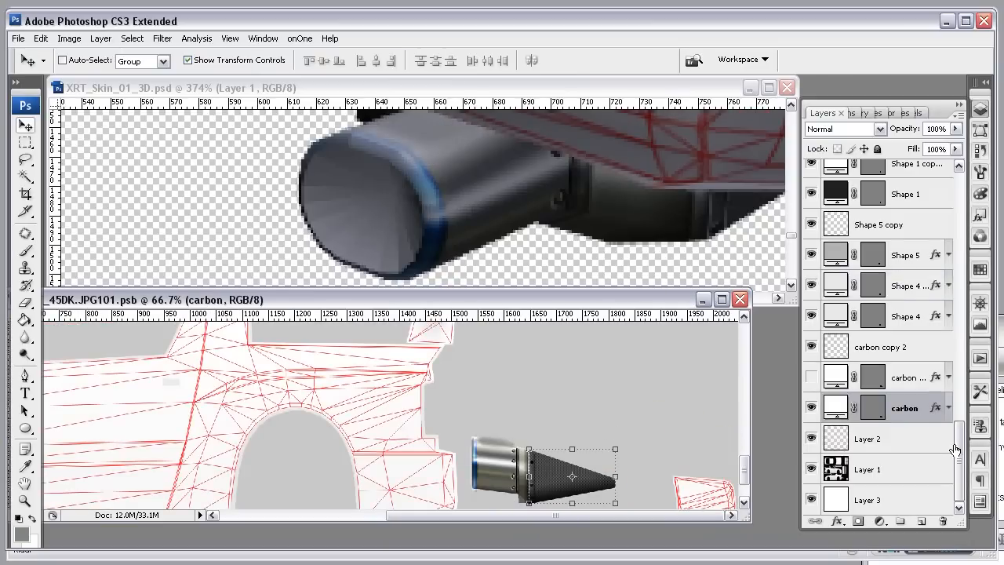
pyautogui.click(826, 170)
pyautogui.hotkey('ctrl', 'alt', 'e')
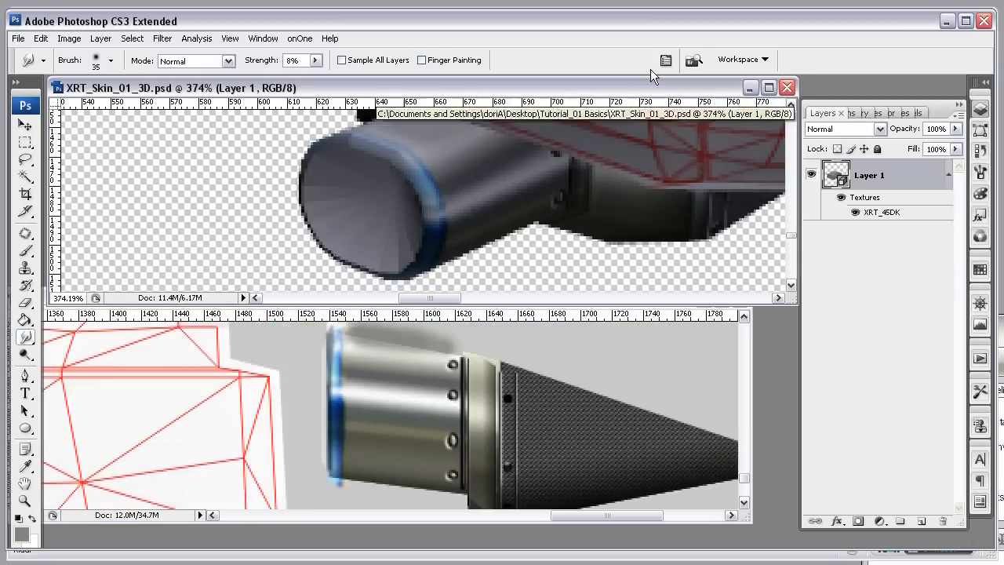
# - Smudge the tailpipe's metal reflections around the rivets on the Muffler copy layer and save the texture
pyautogui.click(667, 61)
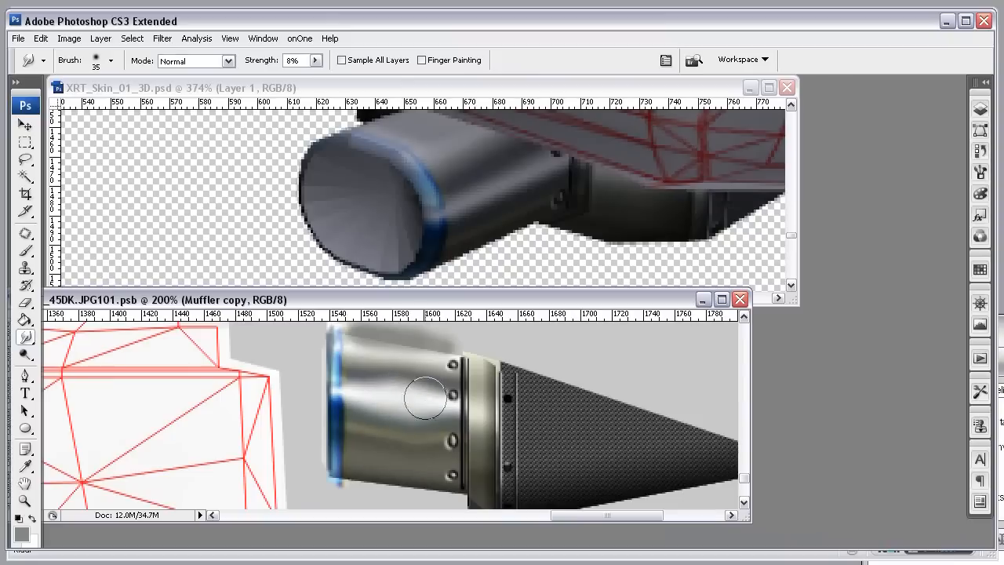
pyautogui.moveTo(315, 60); pyautogui.dragTo(308, 90)
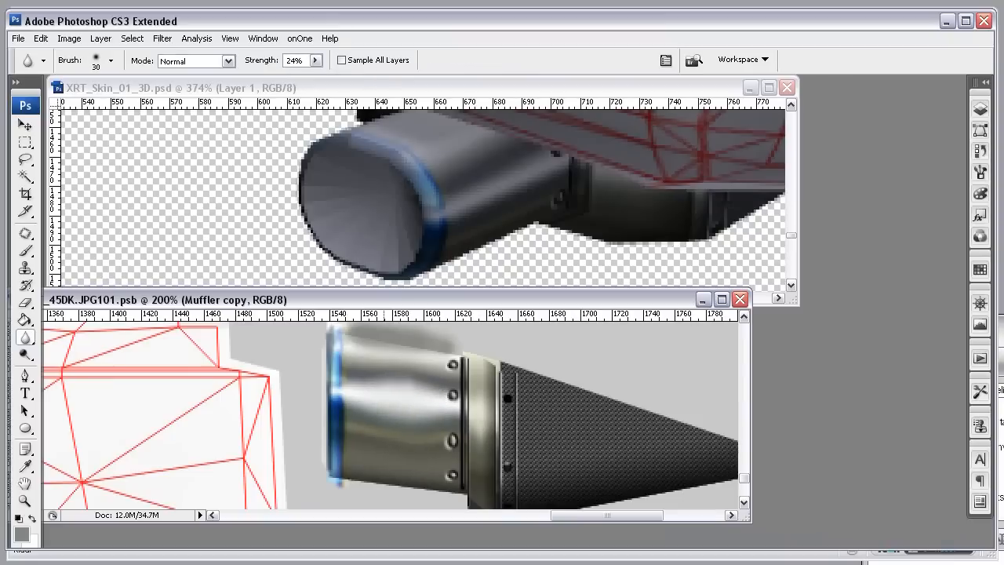
pyautogui.hotkey('ctrl', 's')
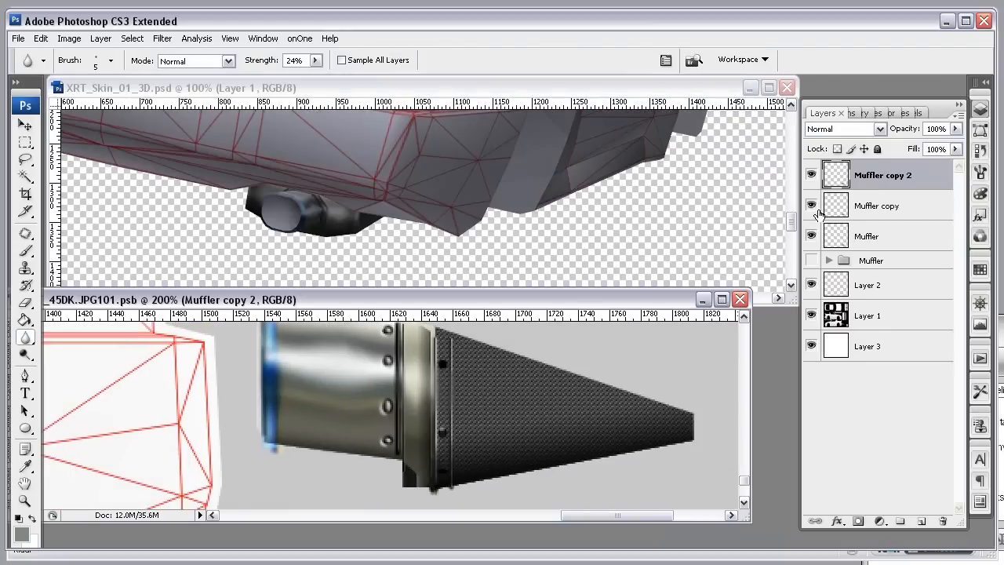
# - Hide the Muffler copy layer and set up a larger Eraser brush at 61% opacity for Muffler copy 2
pyautogui.click(813, 206)
pyautogui.press('e')
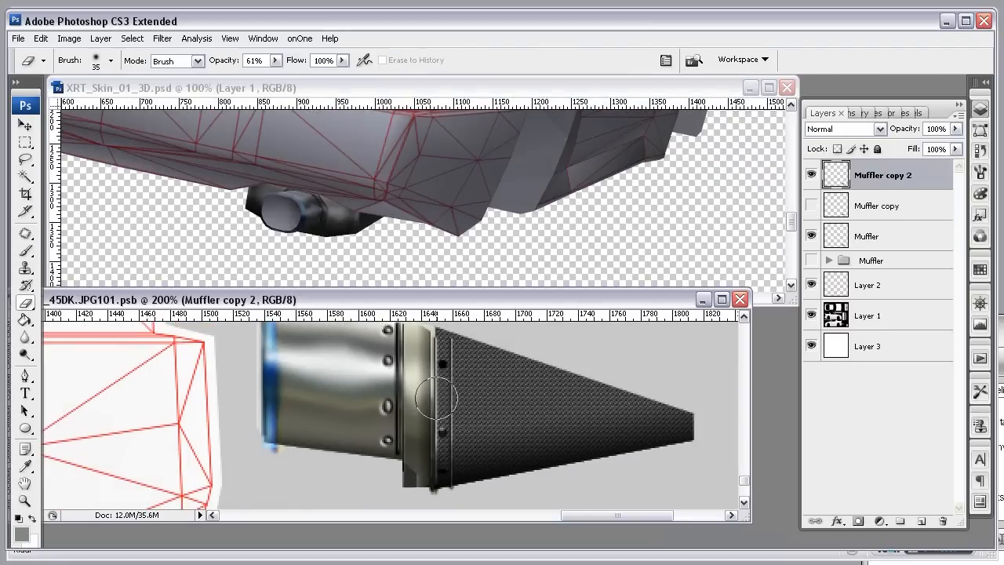
pyautogui.press(']')
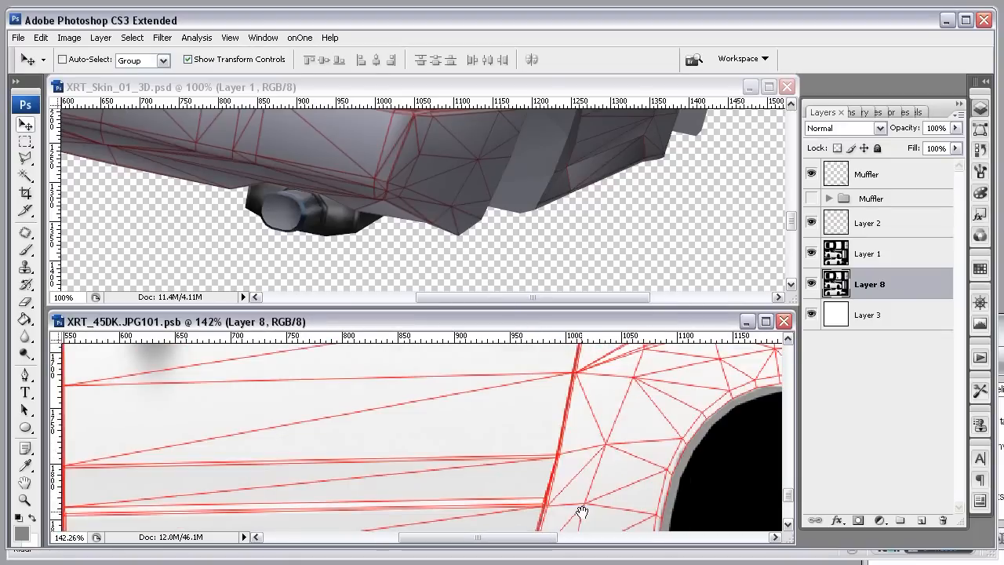
# - Compare the template with Layer 8 off and on, and recolor the duplicated base layer's Color Overlay to orange
pyautogui.click(813, 284)
pyautogui.click(813, 284)
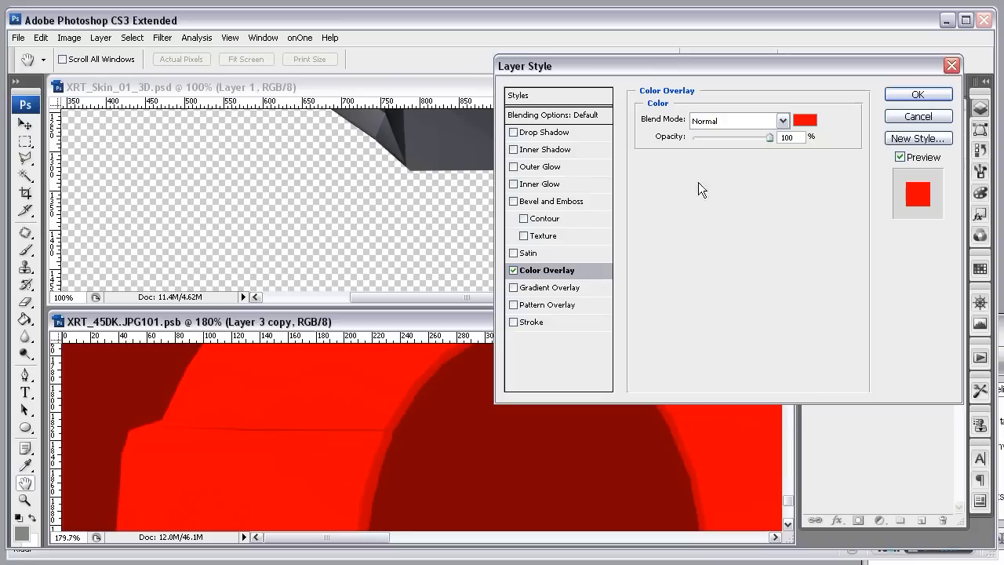
pyautogui.click(805, 120)
pyautogui.click(800, 402)
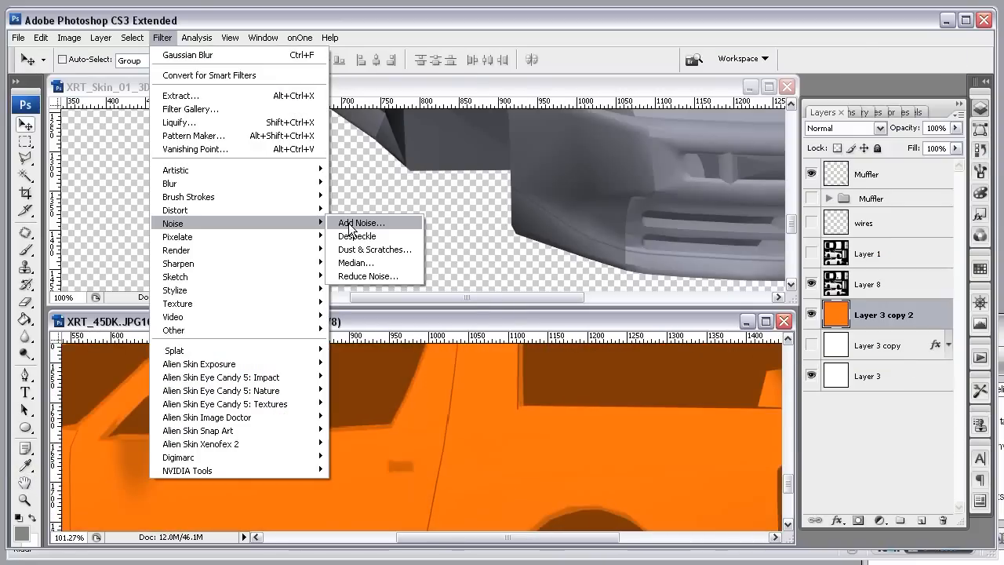
# - Add noise to the orange Layer 3 copy 2 paint layer and select the Layer 8 template shading above it
pyautogui.click(350, 225)
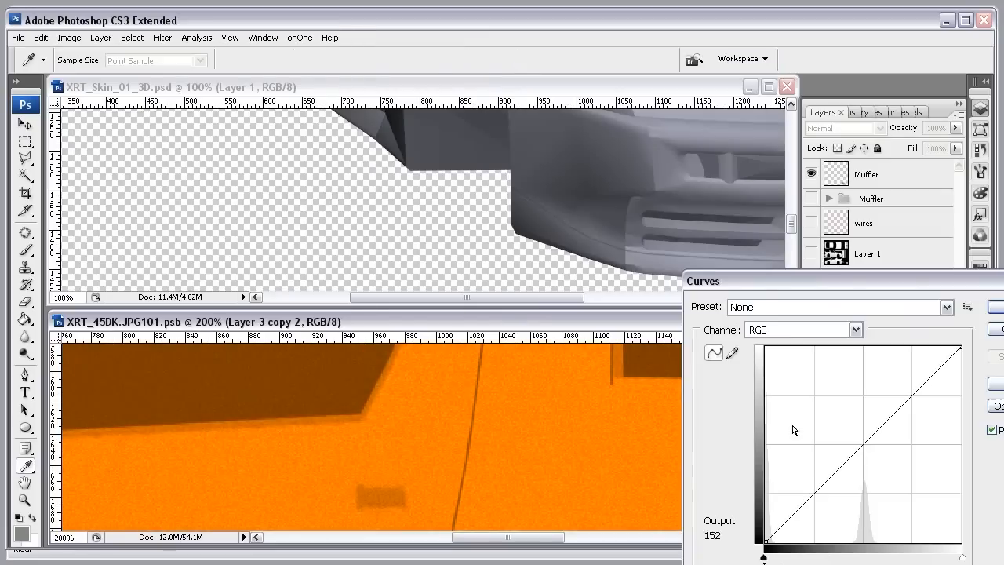
pyautogui.moveTo(827, 282); pyautogui.dragTo(623, 186)
pyautogui.press('Escape')
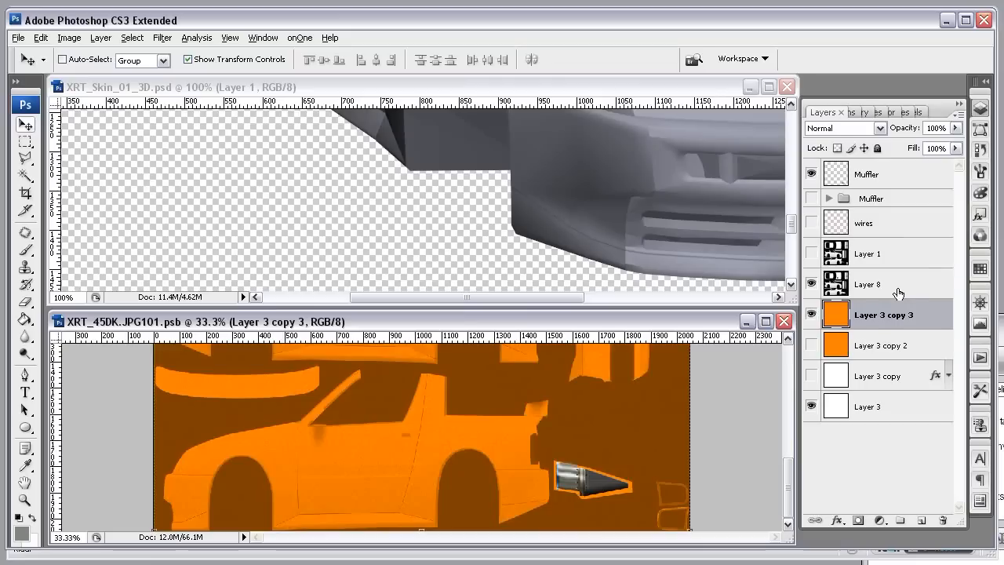
pyautogui.click(894, 290)
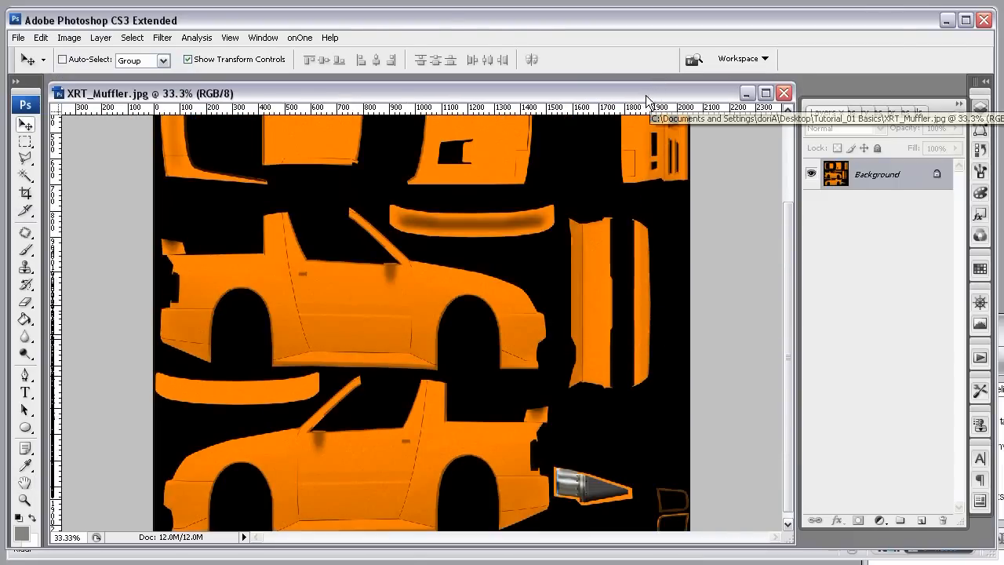
# - Minimize Photoshop and switch to the game's skins folder at E:\Games\LiveForSpeed_Z\data\skins in Windows Explorer
pyautogui.click(949, 20)
pyautogui.click(977, 68)
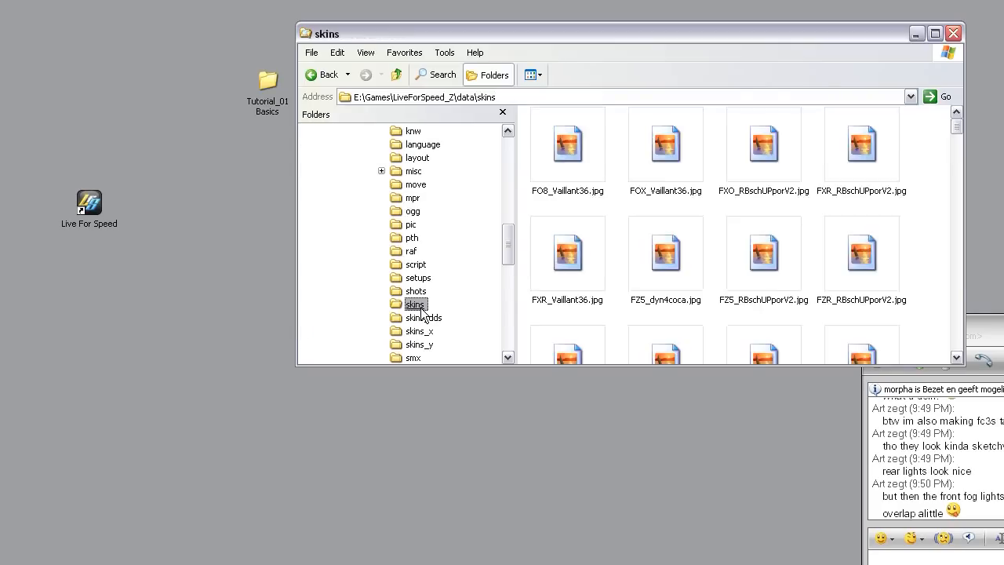